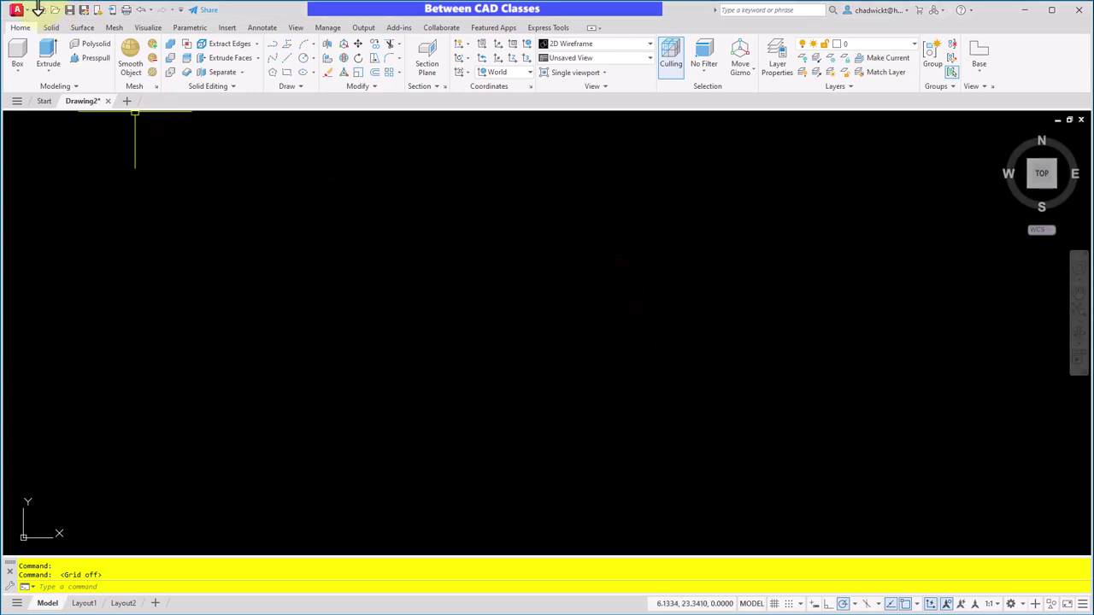
Step: Create a new drawing from the acadiso template and switch the grid off
{"action": "left_click", "coordinate": [41, 11]}
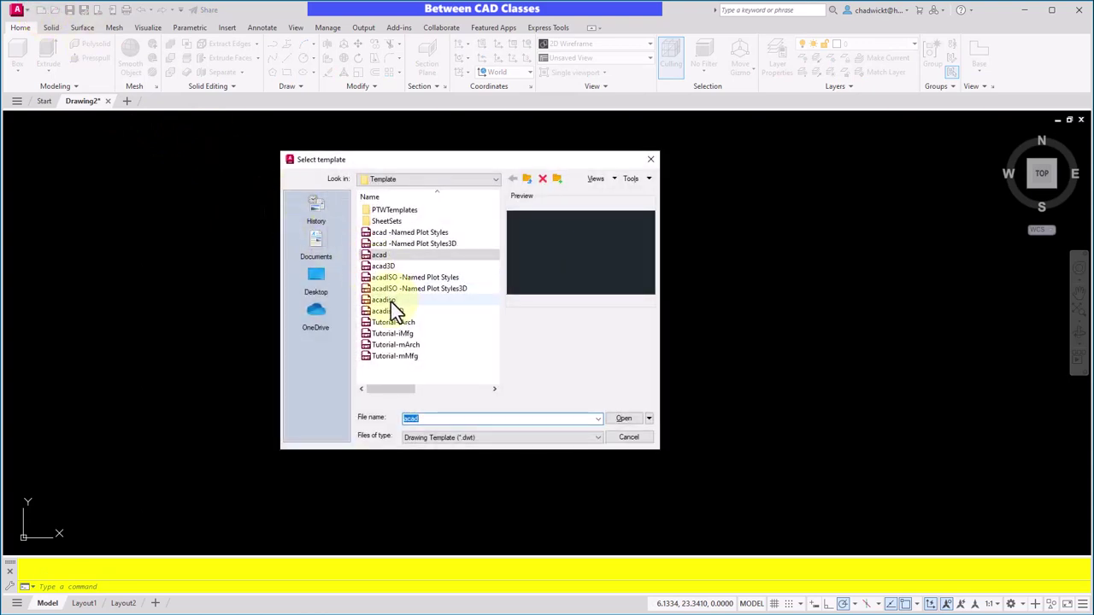
{"action": "double_click", "coordinate": [395, 301]}
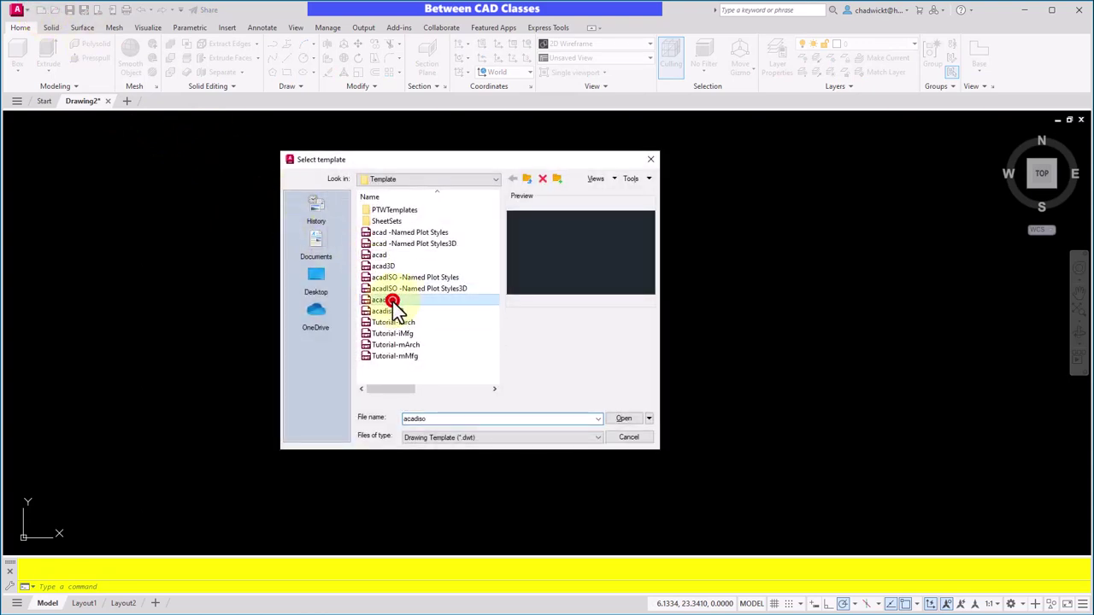
{"action": "left_click", "coordinate": [777, 604]}
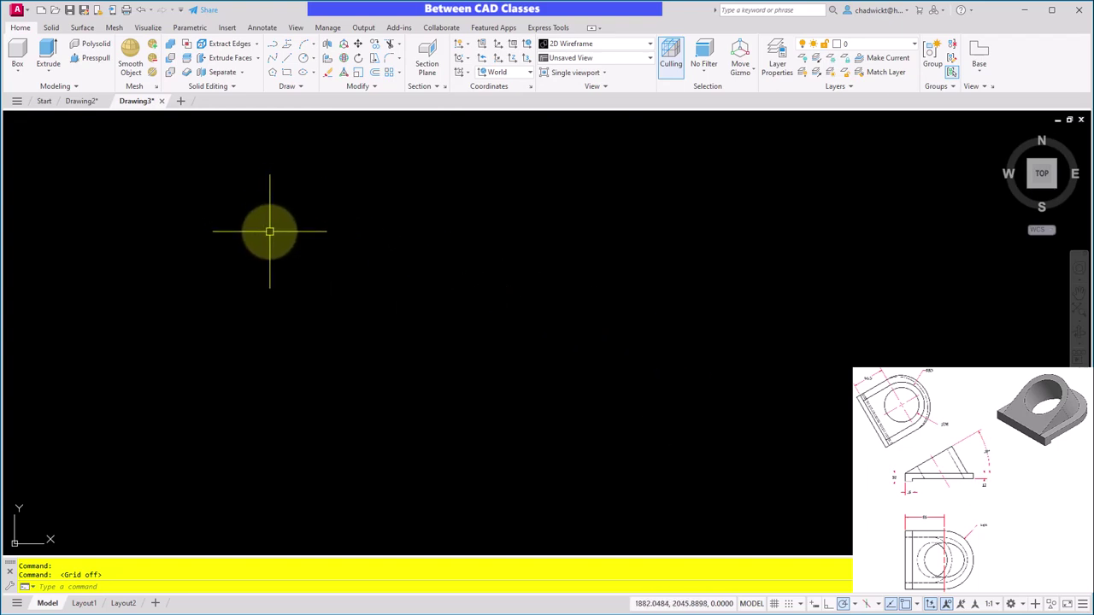
{"action": "left_click", "coordinate": [287, 73]}
{"action": "left_click", "coordinate": [393, 425]}
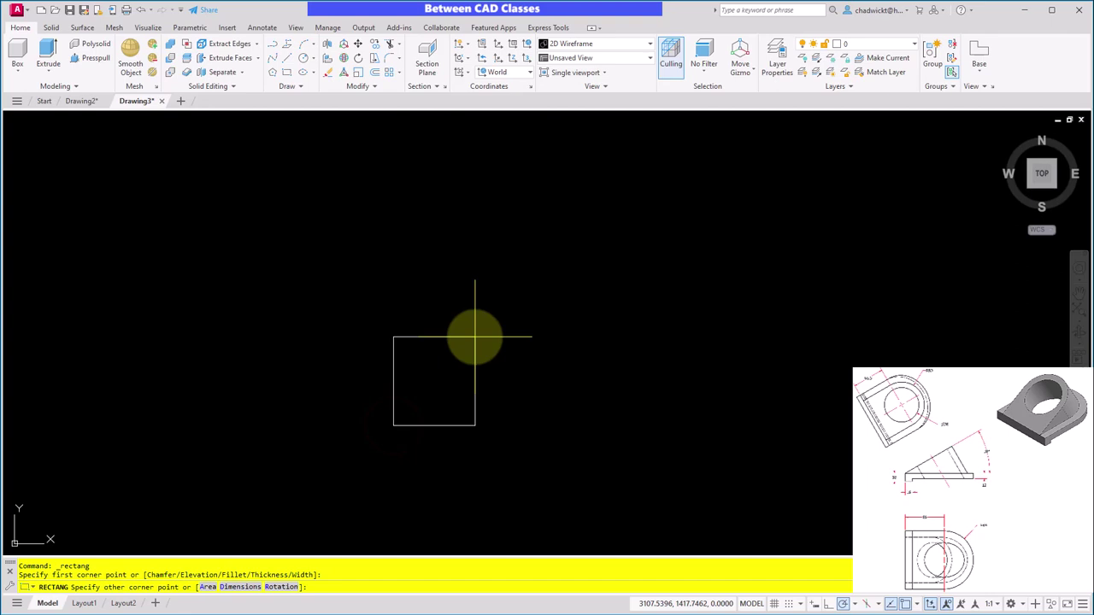
{"action": "type", "text": "@86,128"}
{"action": "key", "text": "Return"}
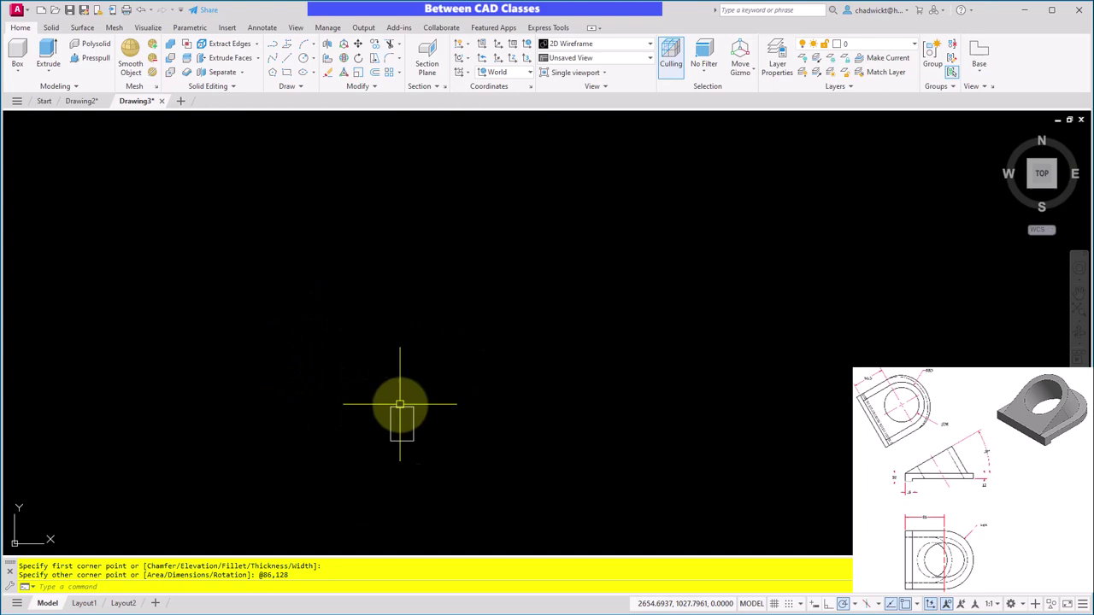
{"action": "scroll", "coordinate": [411, 462], "scroll_direction": "up", "scroll_amount": 5}
{"action": "middle_click_drag", "start_coordinate": [410, 462], "coordinate": [427, 386]}
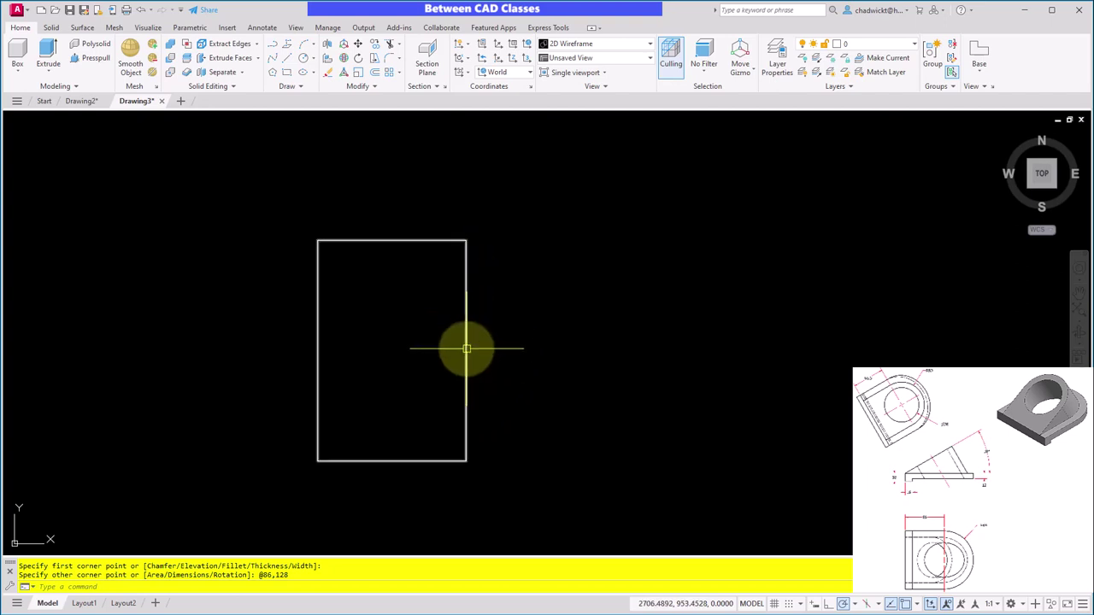
Step: Draw a circle centred on the rectangle's right-edge midpoint, reaching its top corner
{"action": "left_click", "coordinate": [305, 57]}
{"action": "left_click", "coordinate": [465, 352]}
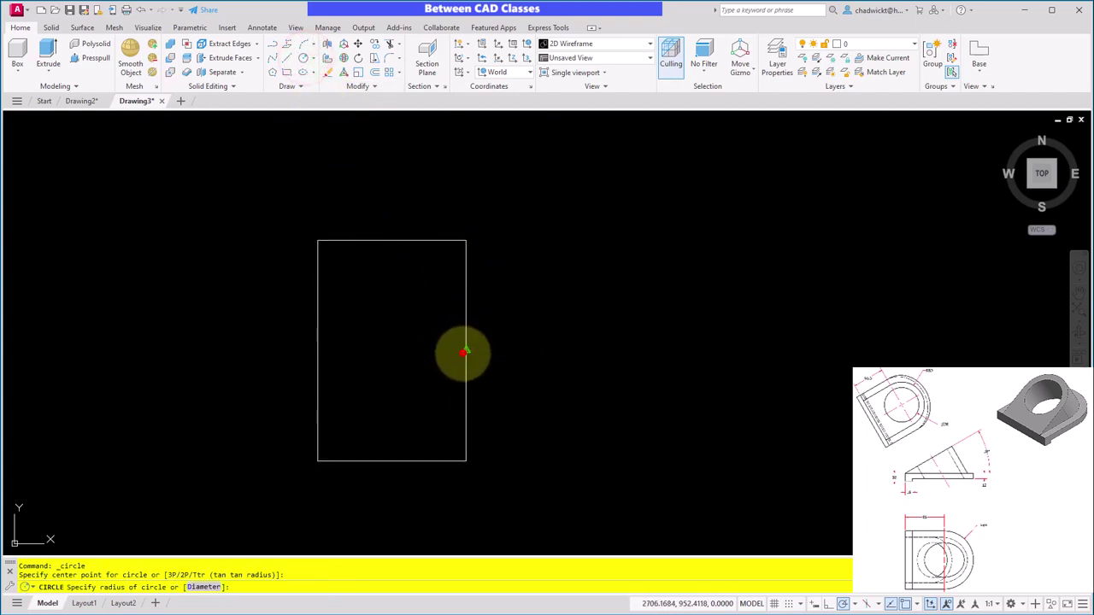
{"action": "left_click", "coordinate": [466, 241]}
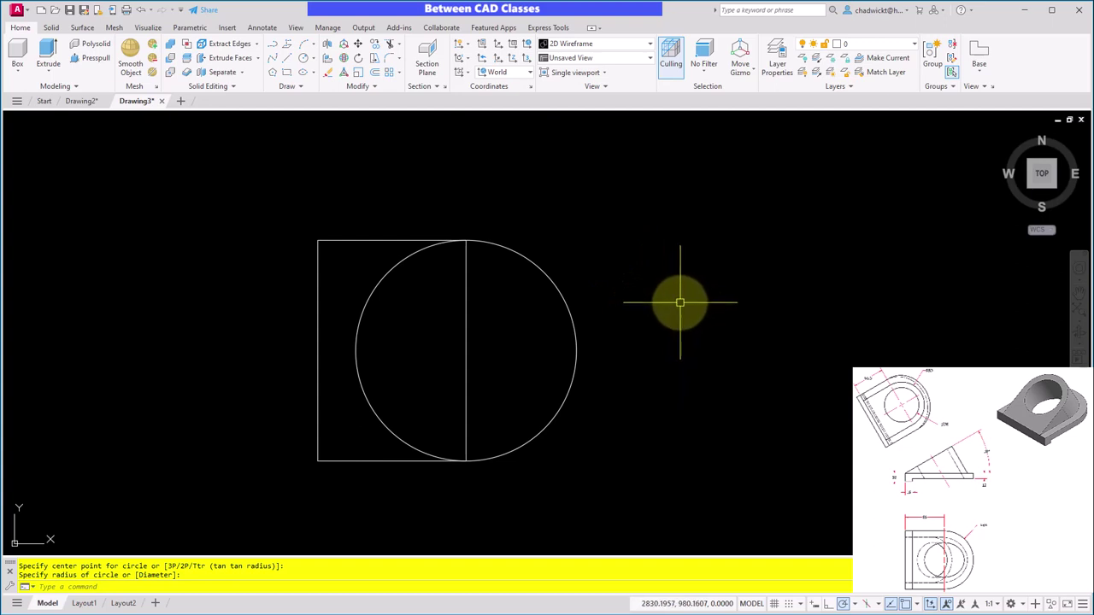
Step: Trim away the rectangle's right edge inside the circle and the circle's left arc
{"action": "left_click", "coordinate": [389, 45]}
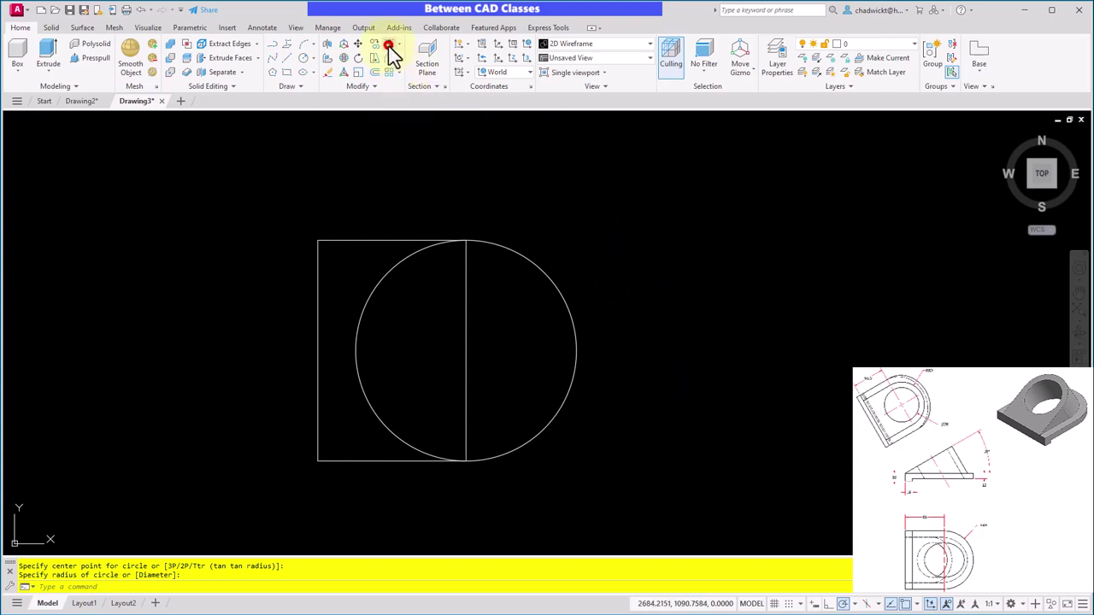
{"action": "left_click", "coordinate": [464, 295]}
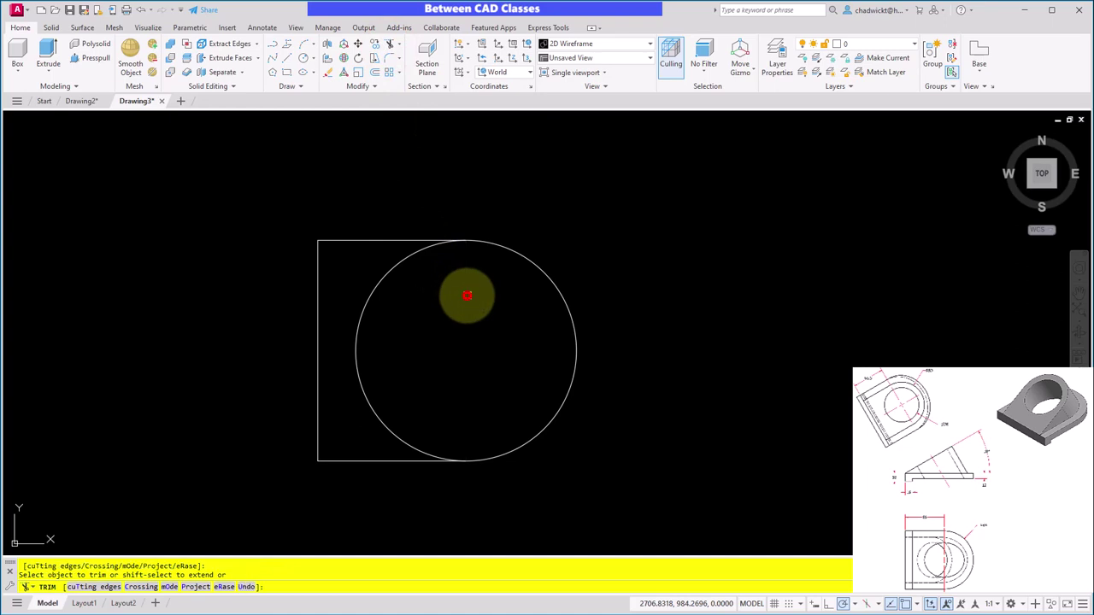
{"action": "left_click", "coordinate": [381, 275]}
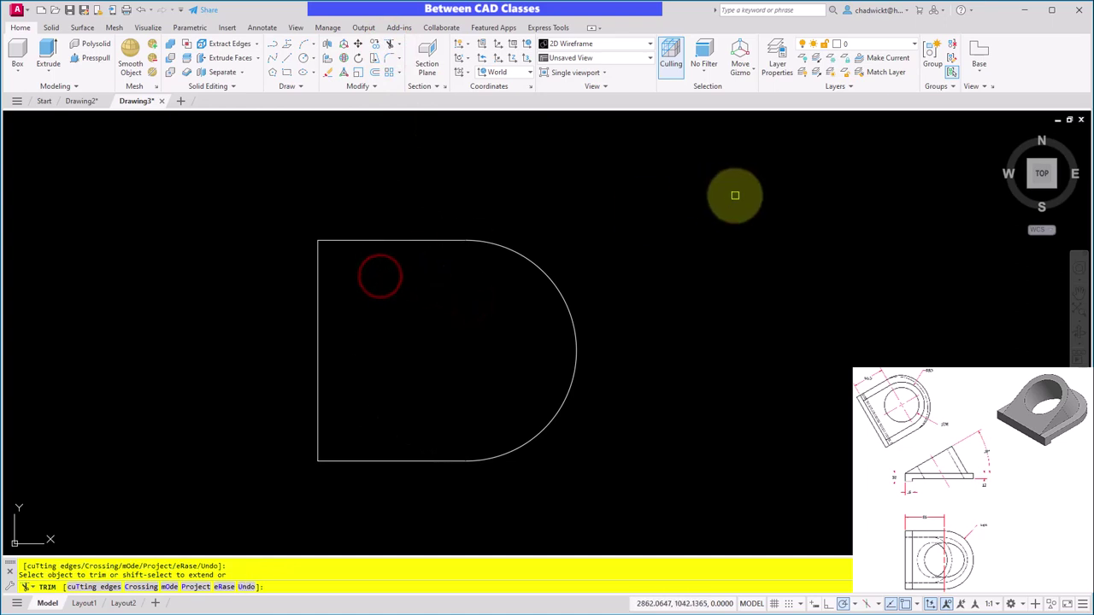
{"action": "key", "text": "Escape"}
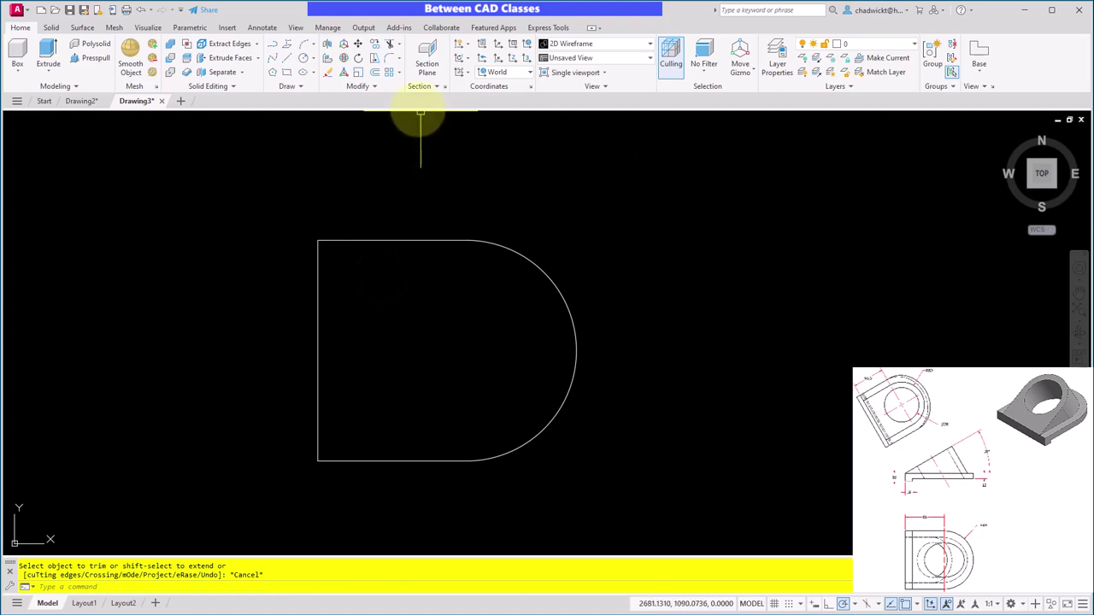
Step: Join the trimmed D outline pieces into one closed polyline
{"action": "left_click", "coordinate": [378, 88]}
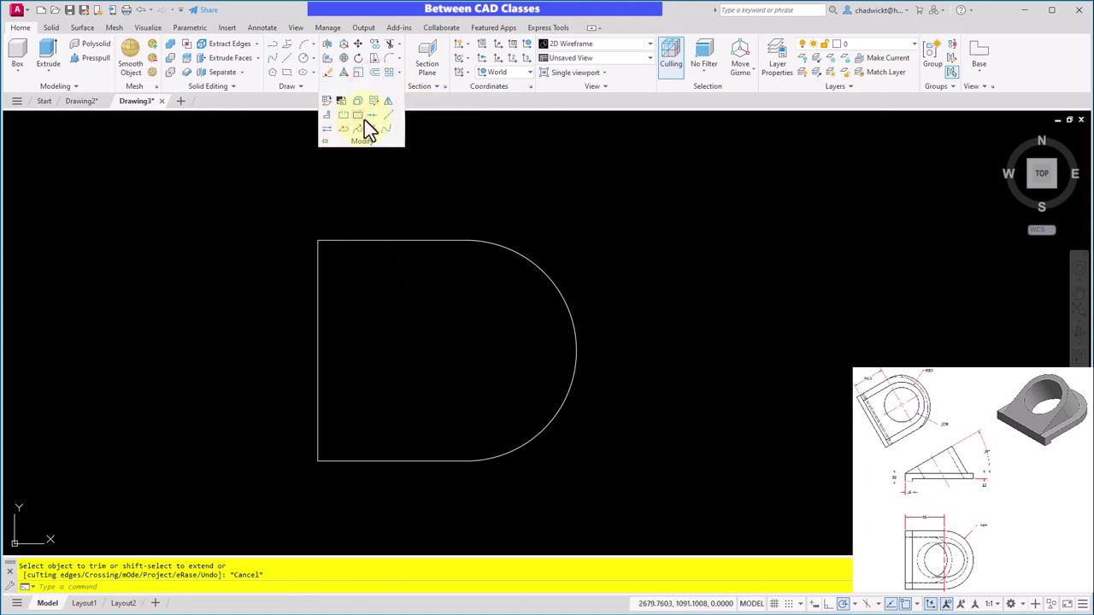
{"action": "left_click", "coordinate": [371, 116]}
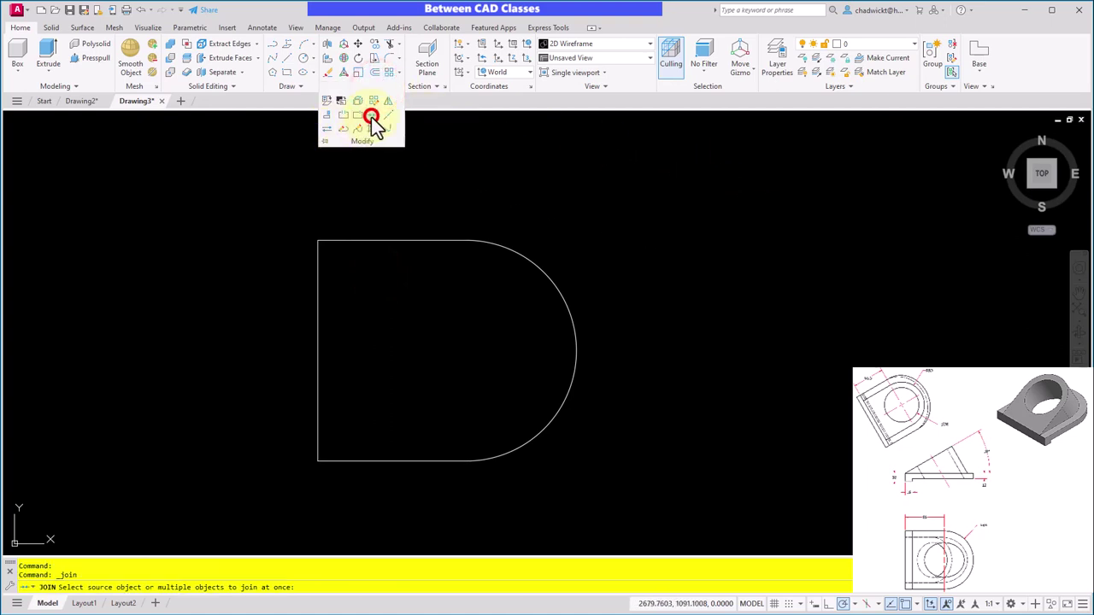
{"action": "left_click", "coordinate": [271, 180]}
{"action": "left_click", "coordinate": [636, 489]}
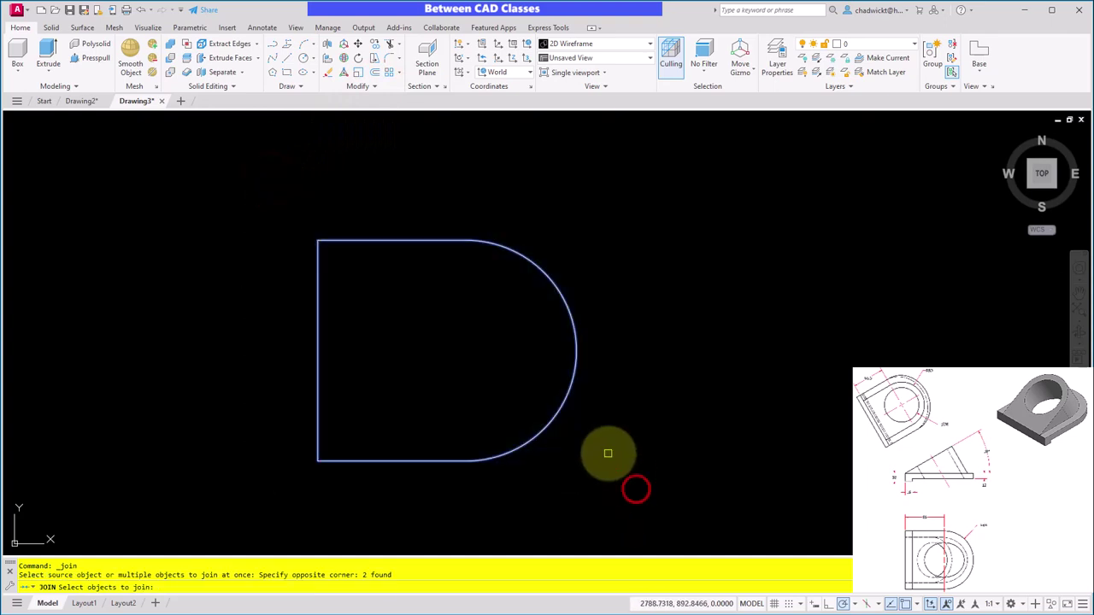
{"action": "key", "text": "Return"}
{"action": "left_click", "coordinate": [545, 427]}
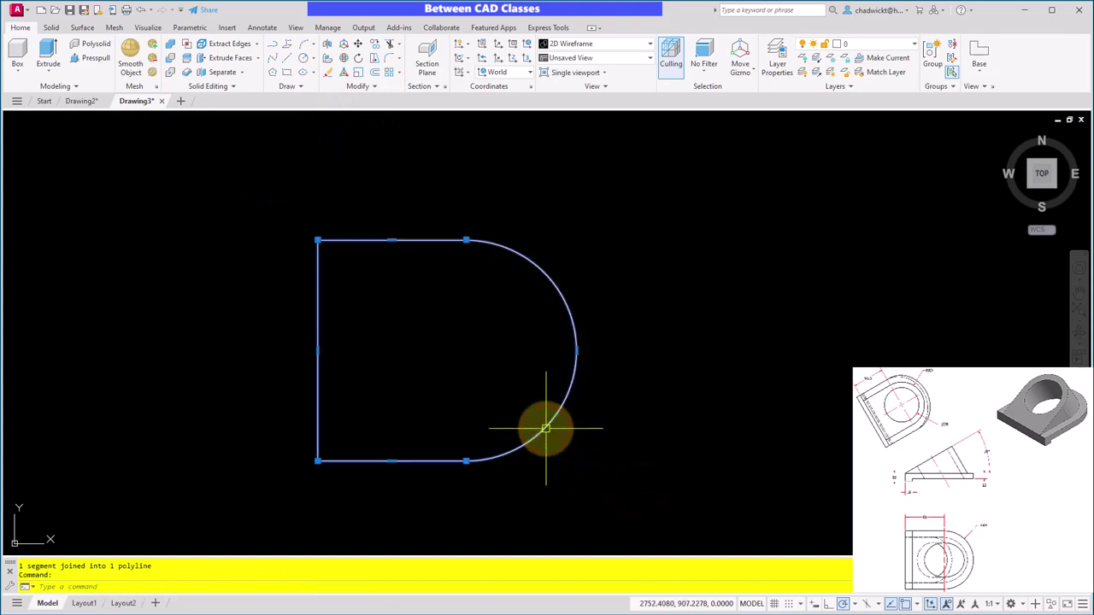
{"action": "key", "text": "Escape"}
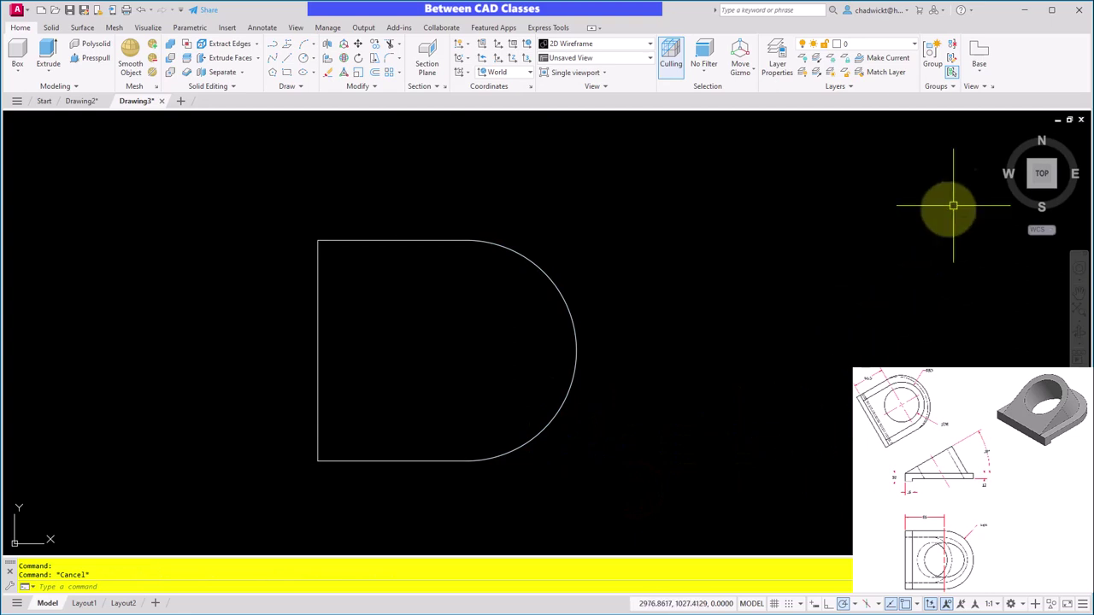
Step: Switch to the isometric home view and extrude the D outline 12 mm into a solid plate
{"action": "mouse_move", "coordinate": [1004, 155]}
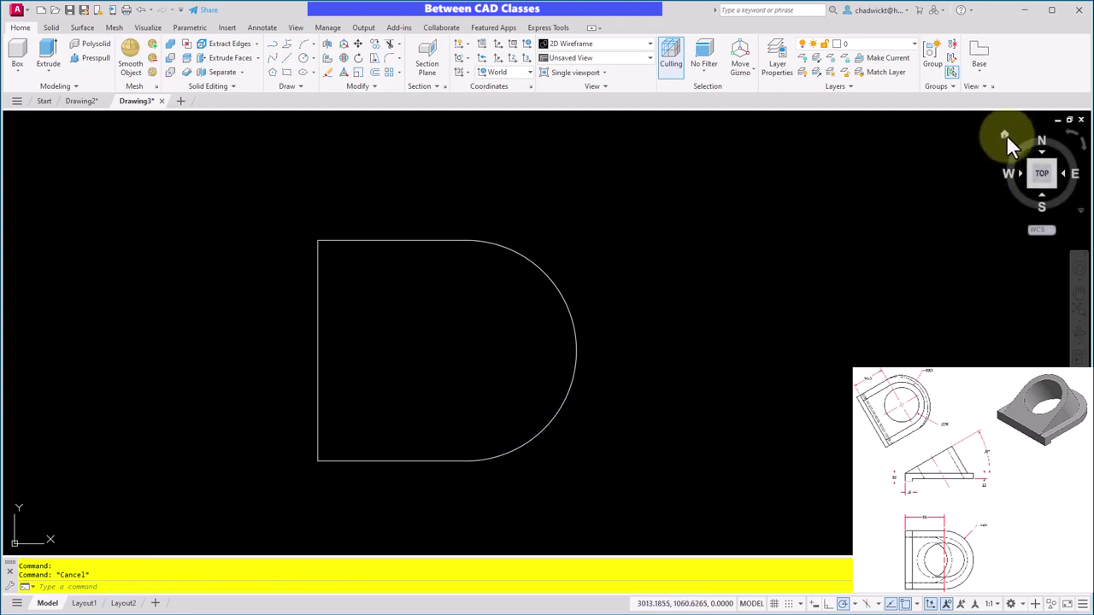
{"action": "left_click", "coordinate": [1005, 135]}
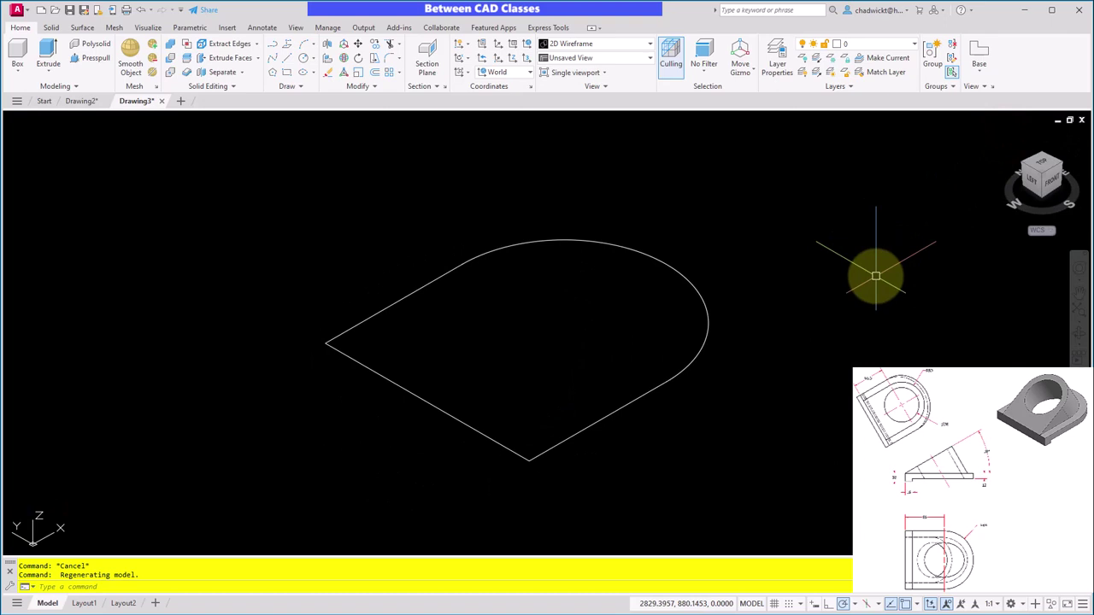
{"action": "left_click", "coordinate": [49, 53]}
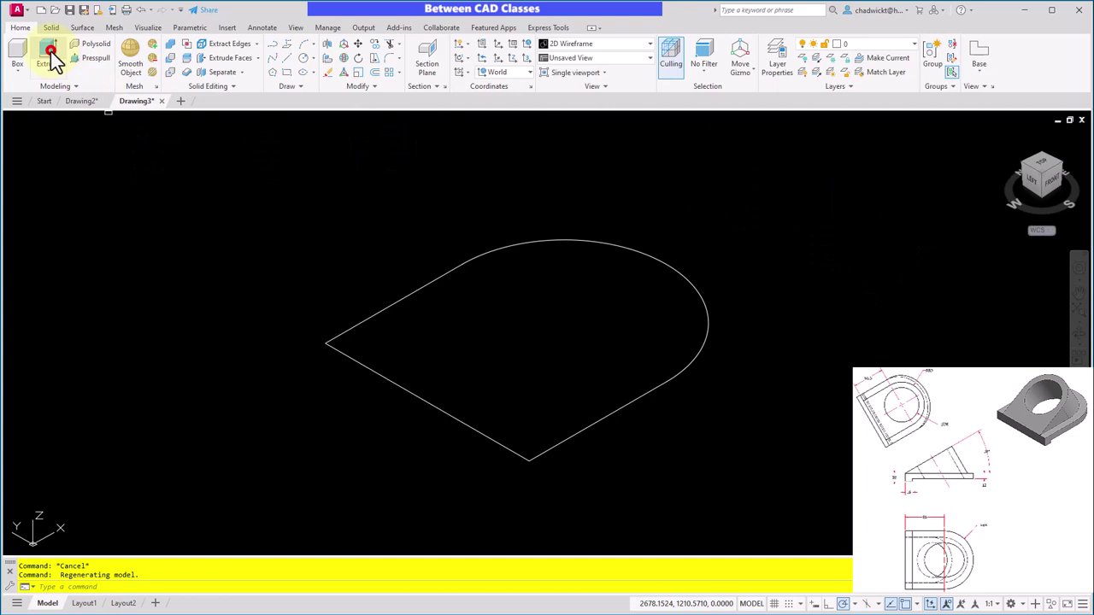
{"action": "left_click", "coordinate": [645, 250]}
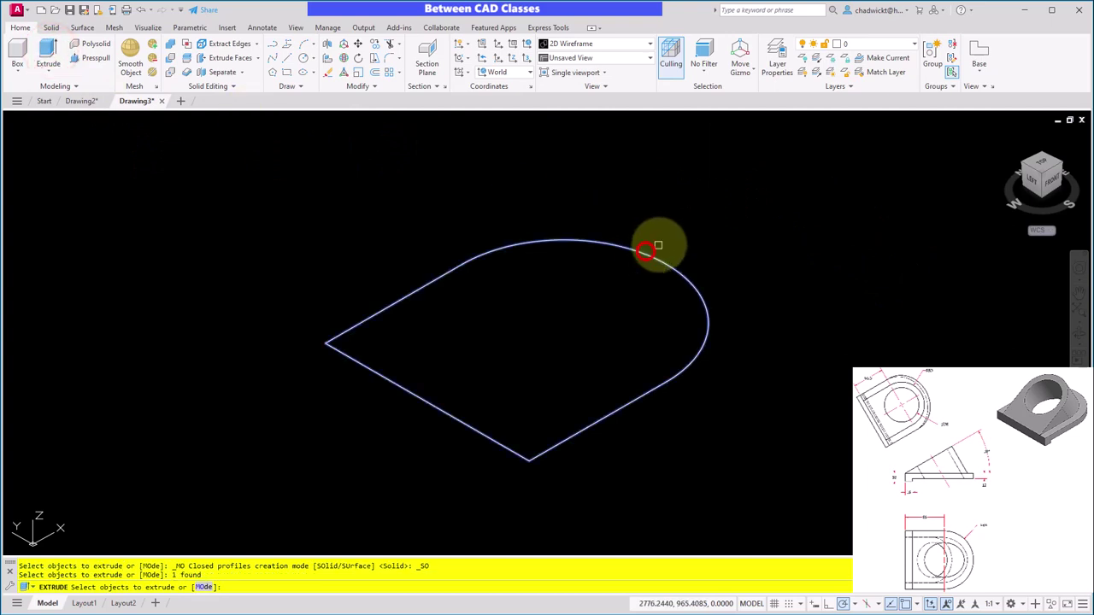
{"action": "right_click", "coordinate": [749, 190]}
{"action": "left_click", "coordinate": [765, 200]}
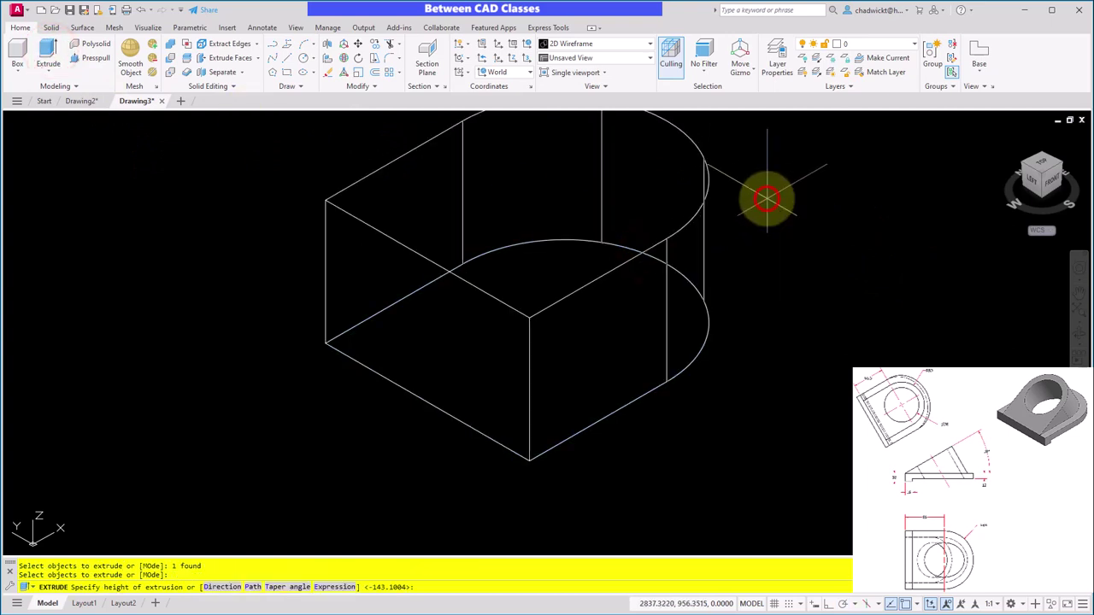
{"action": "type", "text": "12"}
{"action": "key", "text": "Return"}
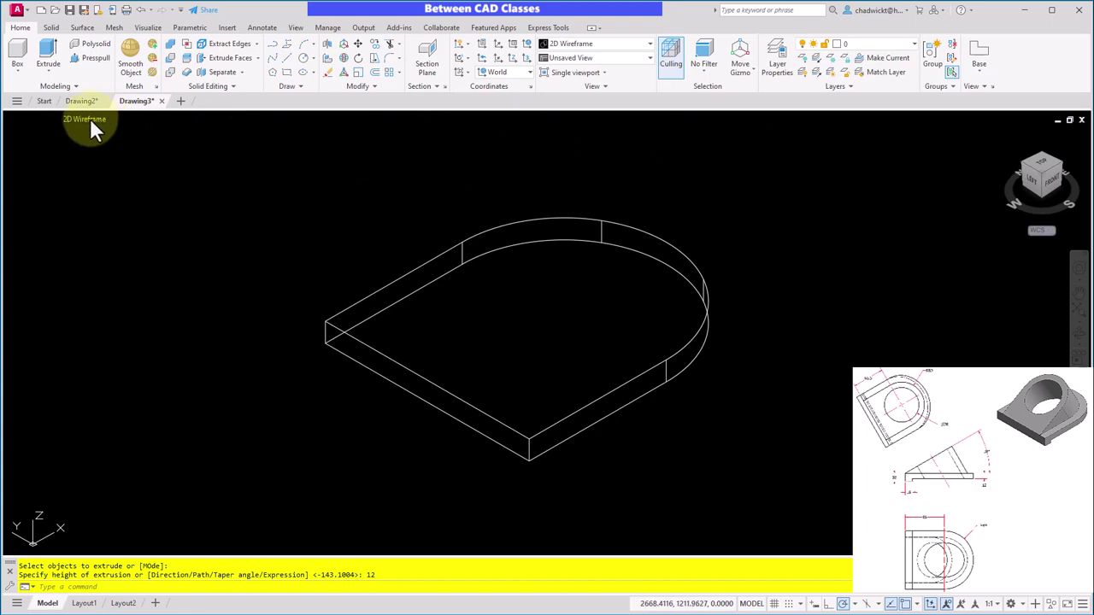
Step: Set the visual style to Shaded with Edges and turn Dynamic UCS off
{"action": "left_click", "coordinate": [90, 120]}
{"action": "left_click", "coordinate": [164, 214]}
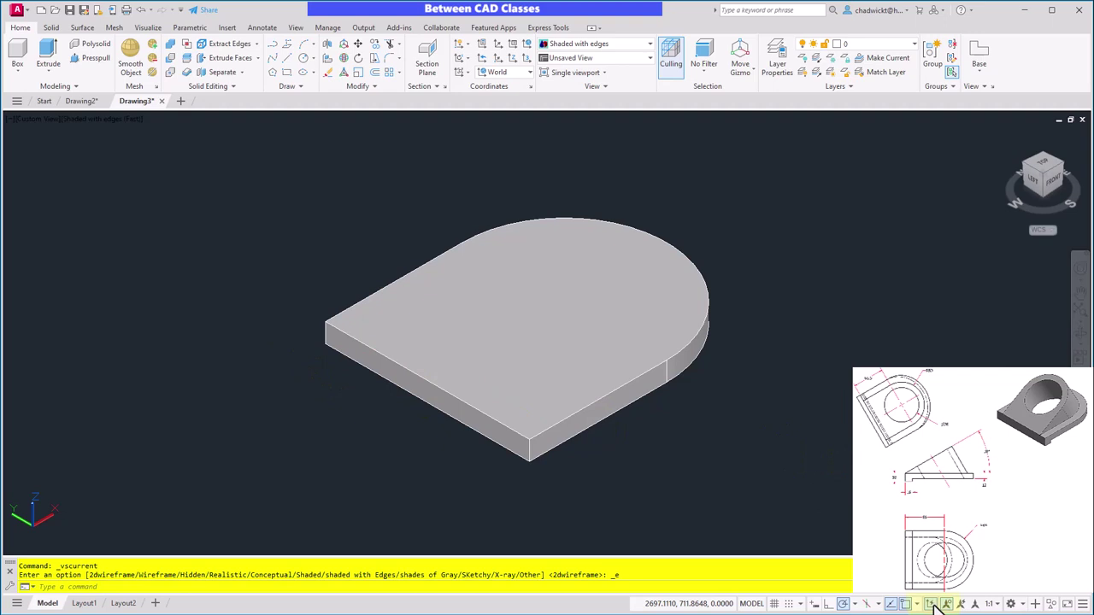
{"action": "left_click", "coordinate": [934, 604]}
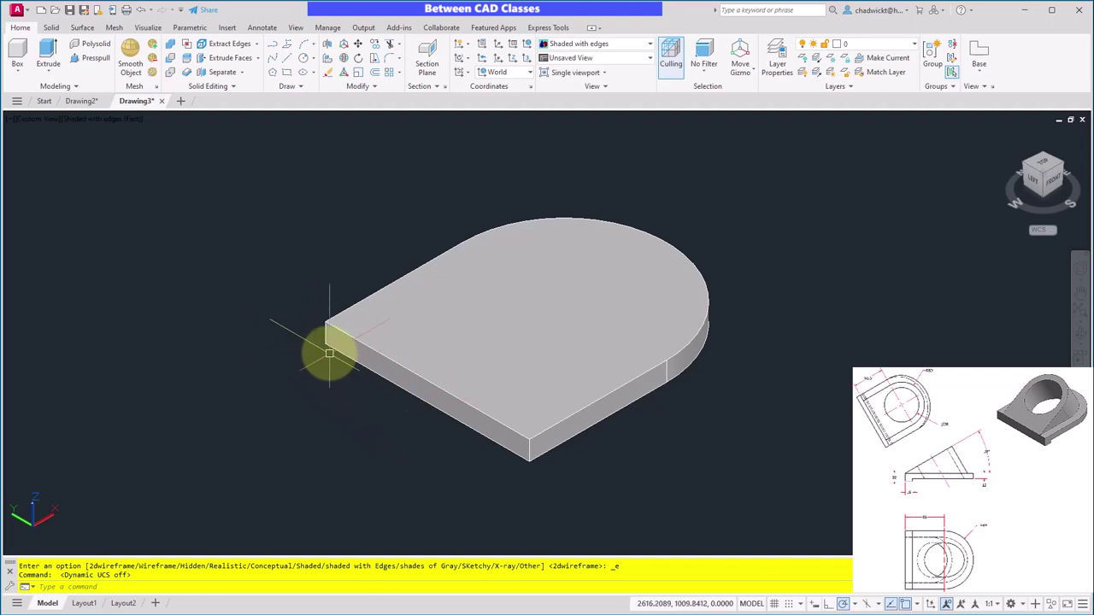
Step: Define a three-point UCS at the plate's left corner, X along the front edge, grid left off
{"action": "left_click", "coordinate": [526, 56]}
{"action": "scroll", "coordinate": [306, 359], "scroll_direction": "up", "scroll_amount": 2}
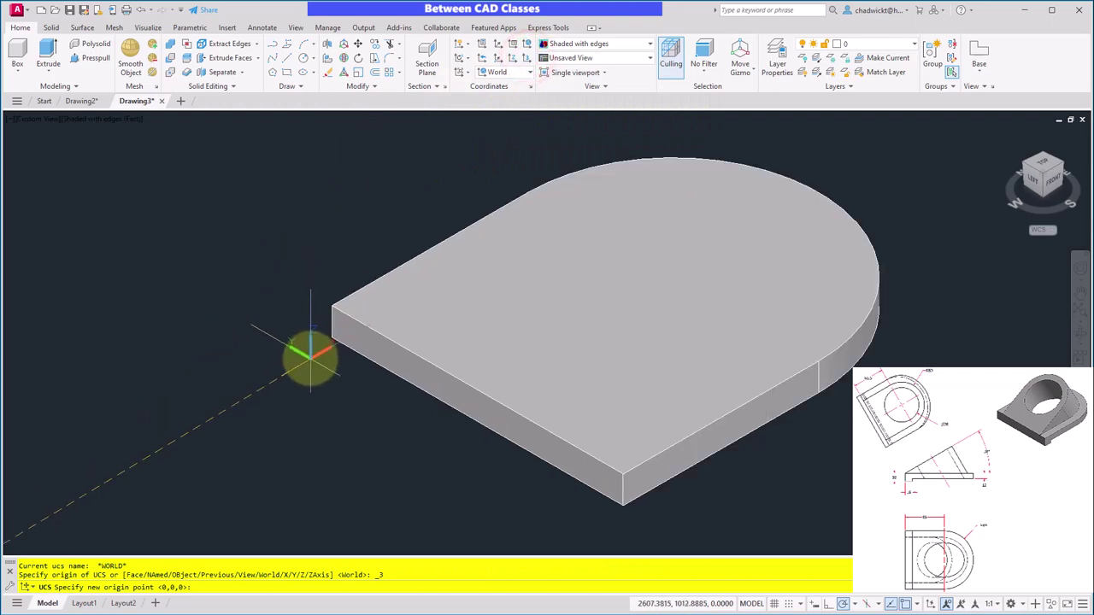
{"action": "left_click", "coordinate": [330, 339]}
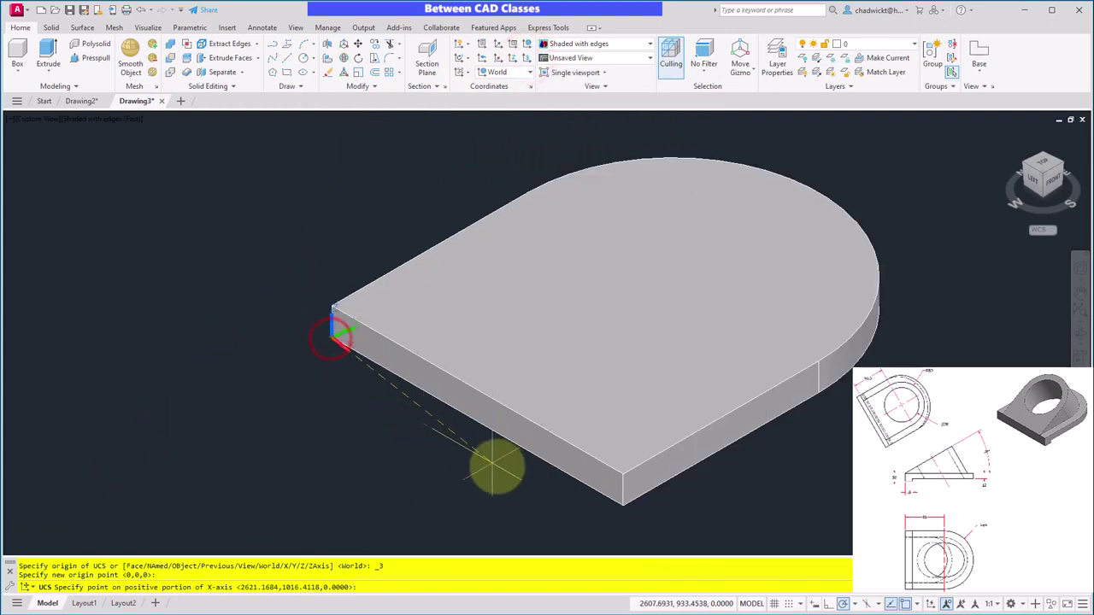
{"action": "left_click", "coordinate": [623, 507]}
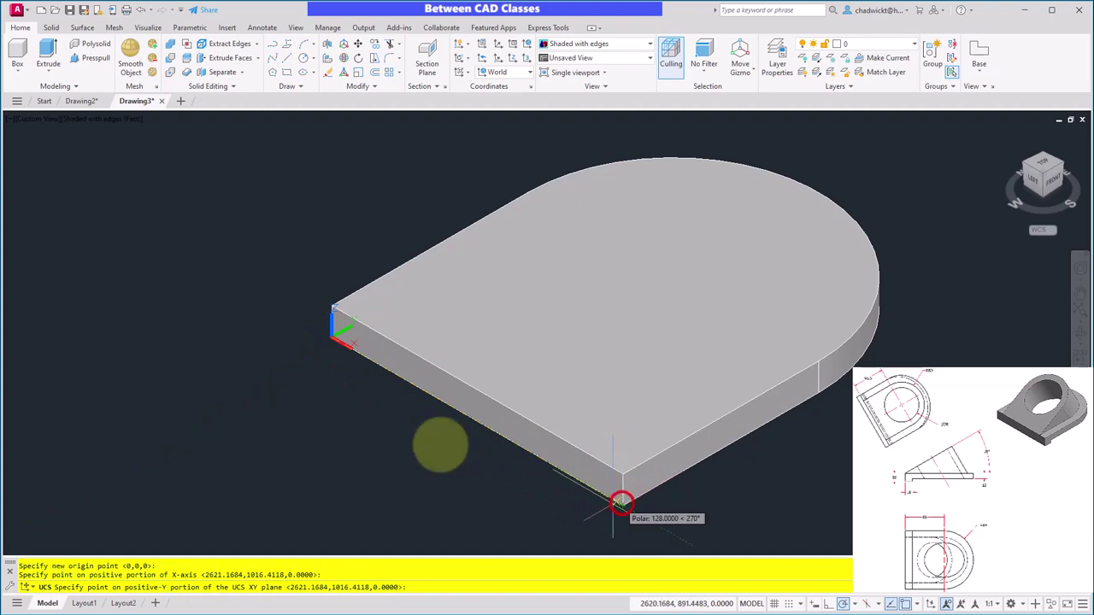
{"action": "left_click", "coordinate": [332, 306]}
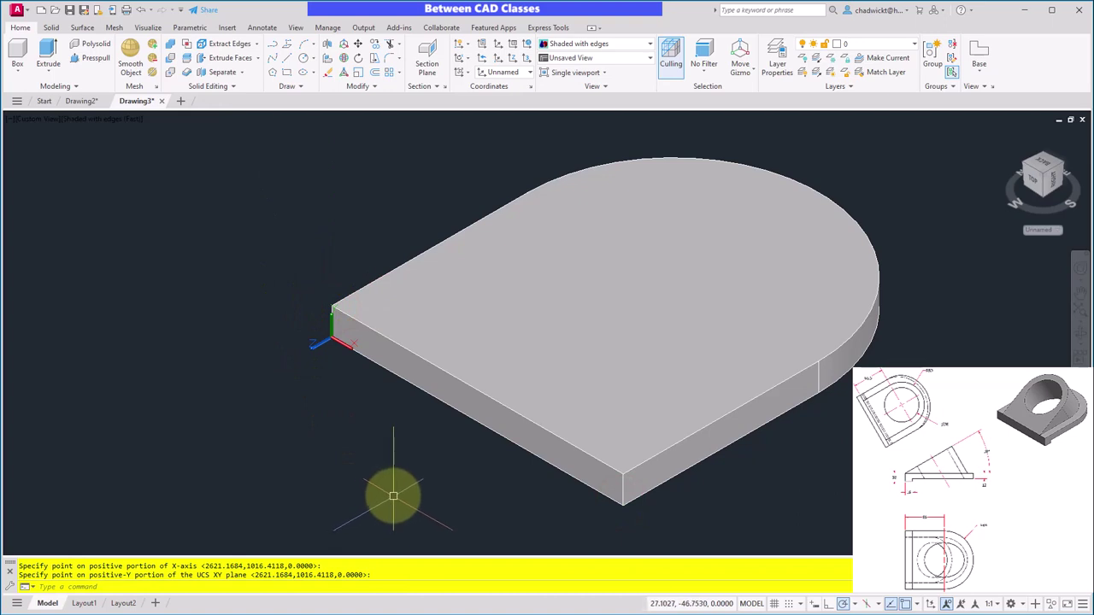
{"action": "left_click", "coordinate": [775, 604]}
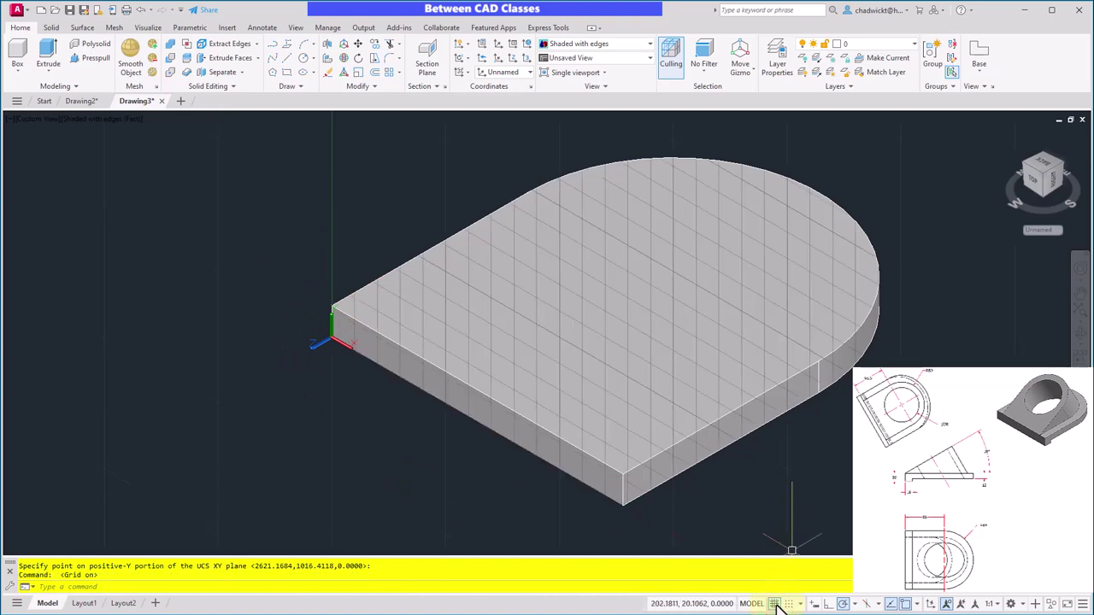
{"action": "left_click", "coordinate": [774, 604]}
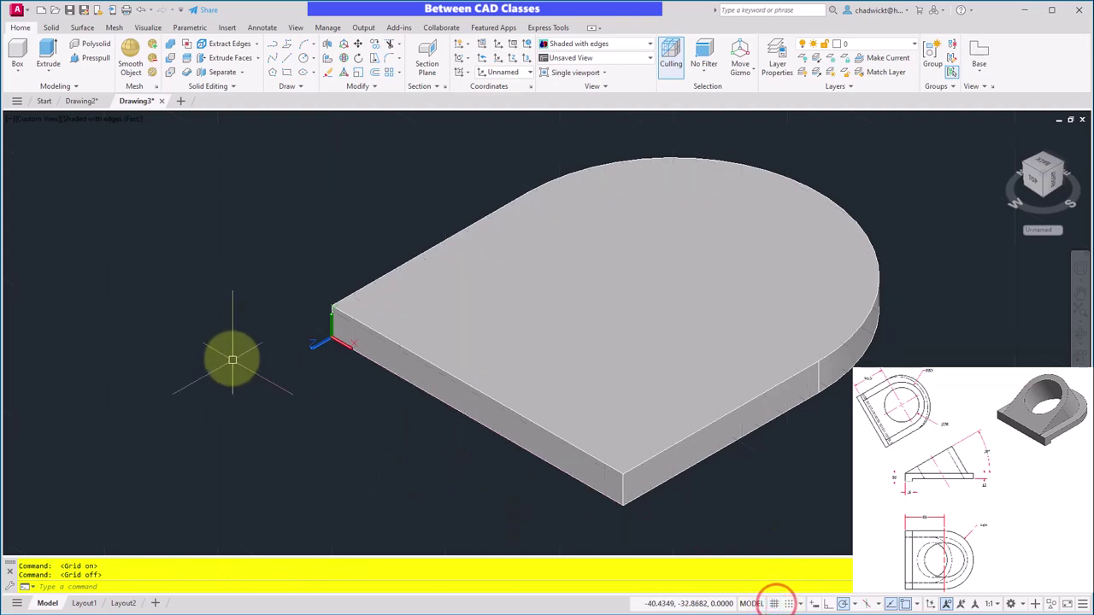
{"action": "middle_click_drag", "start_coordinate": [226, 337], "coordinate": [217, 305]}
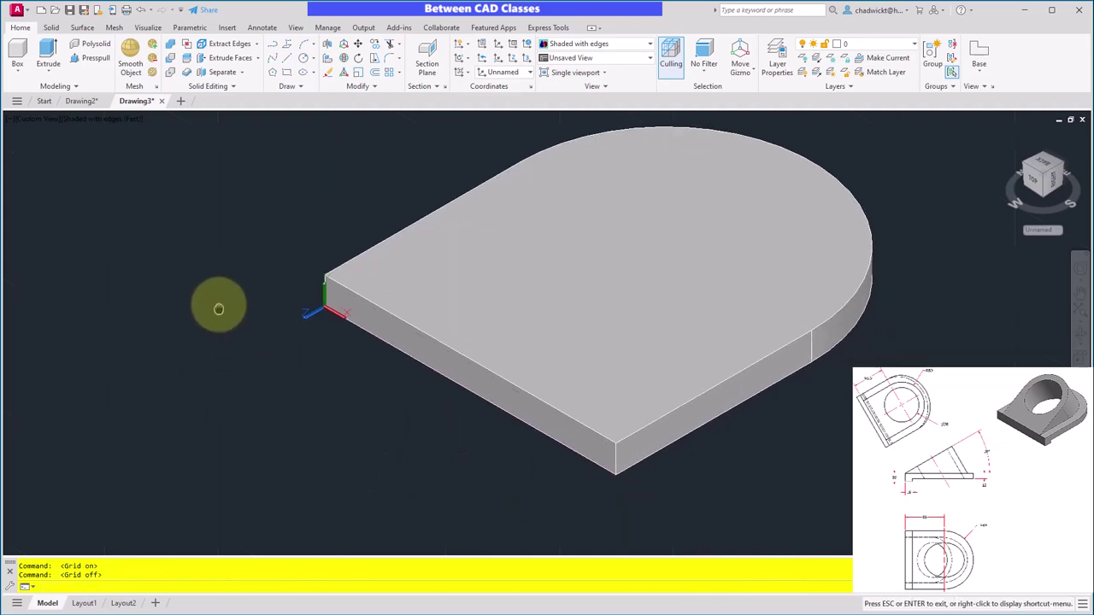
{"action": "left_click", "coordinate": [287, 72]}
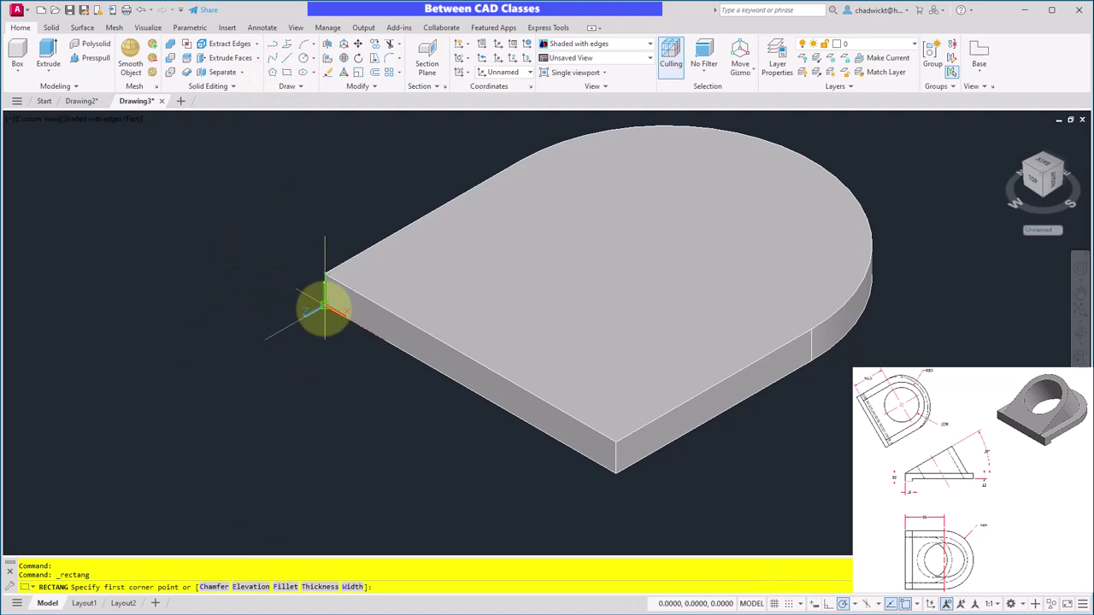
{"action": "left_click", "coordinate": [325, 310]}
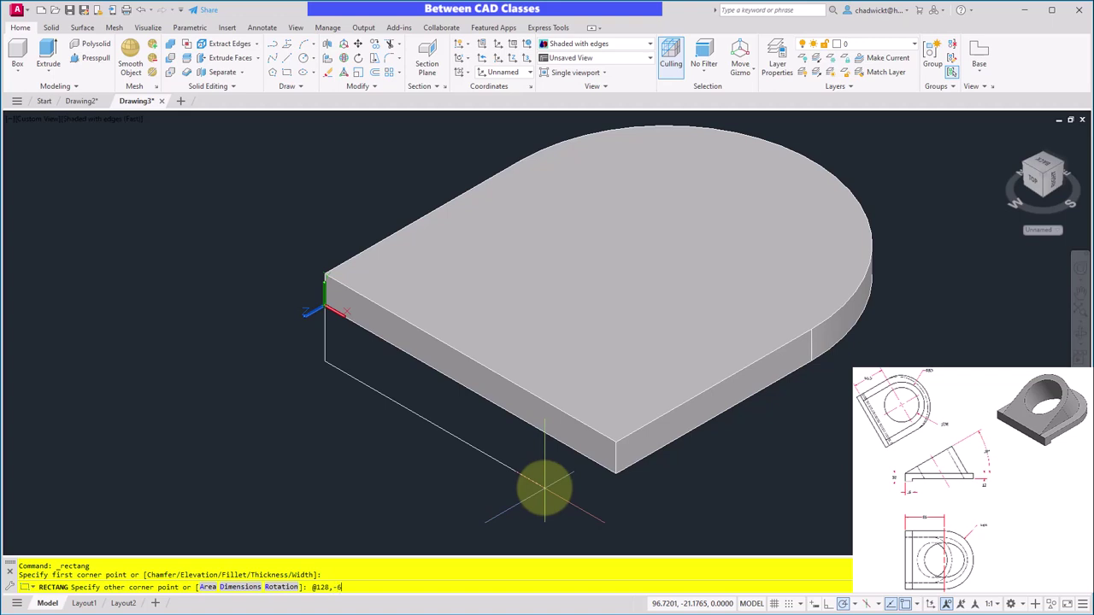
{"action": "key", "text": "Return"}
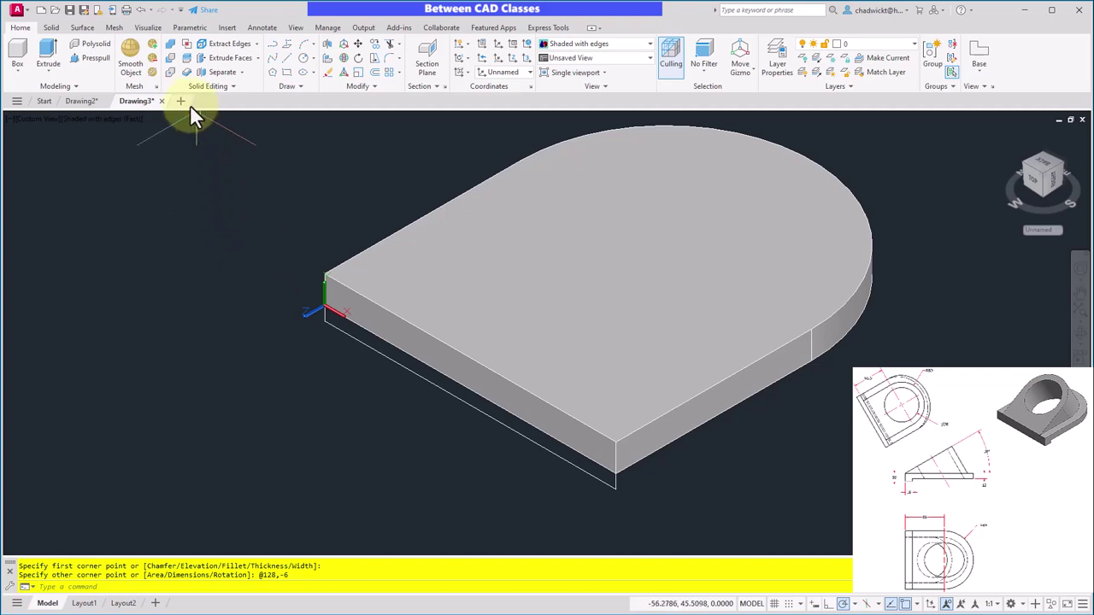
Step: Extrude the 128 × 6 rectangle to a height of -16 along the front edge
{"action": "left_click", "coordinate": [48, 53]}
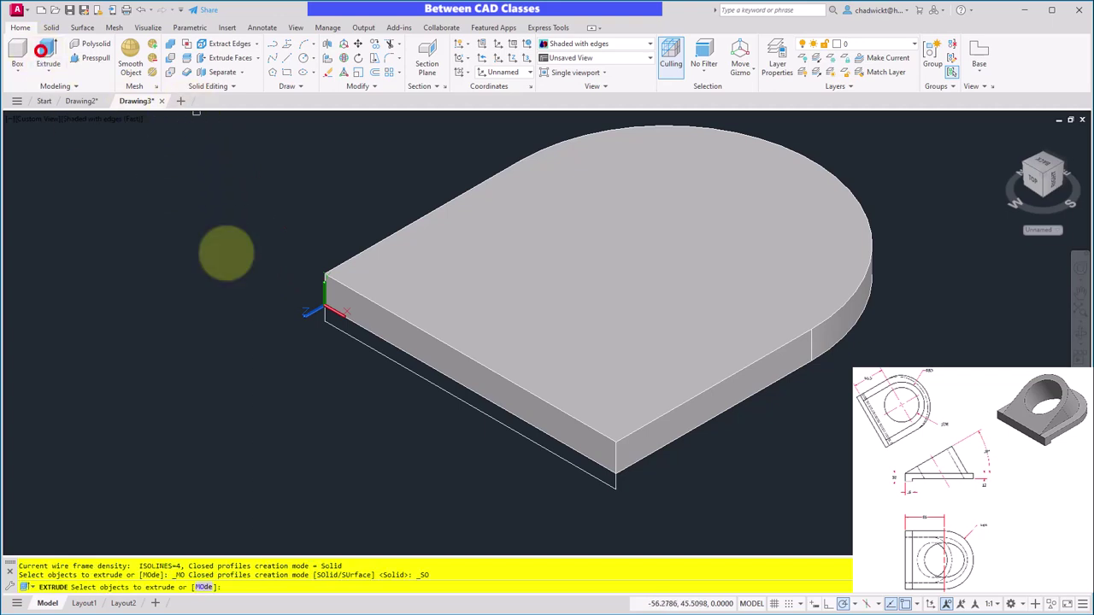
{"action": "left_click", "coordinate": [548, 449]}
{"action": "key", "text": "Return"}
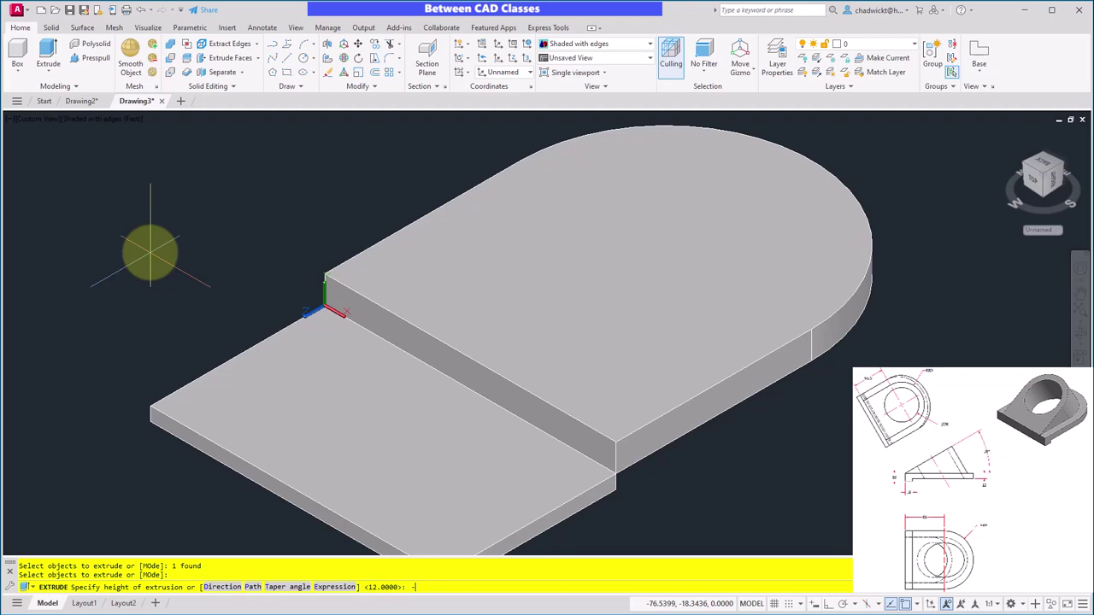
{"action": "key", "text": "Return"}
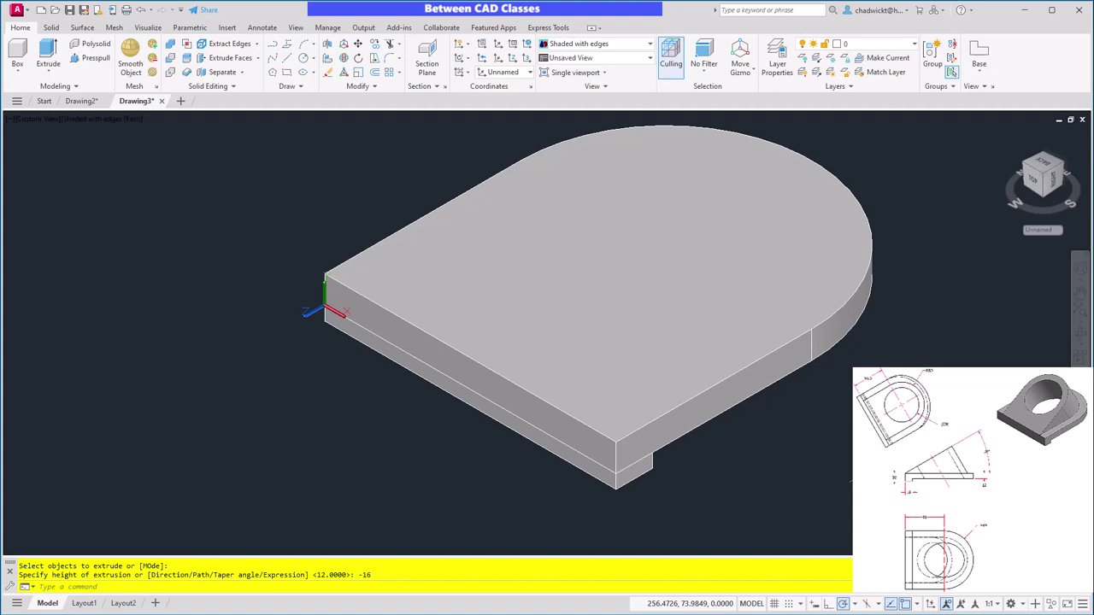
{"action": "middle_click_drag", "start_coordinate": [827, 435], "coordinate": [737, 421]}
{"action": "left_click", "coordinate": [346, 309]}
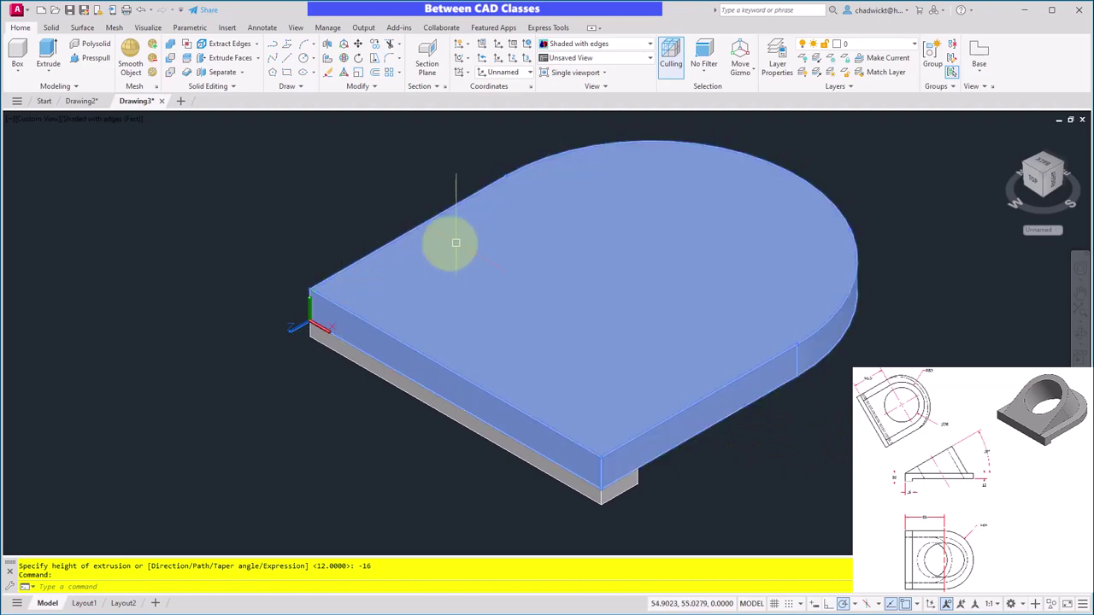
{"action": "key", "text": "Escape"}
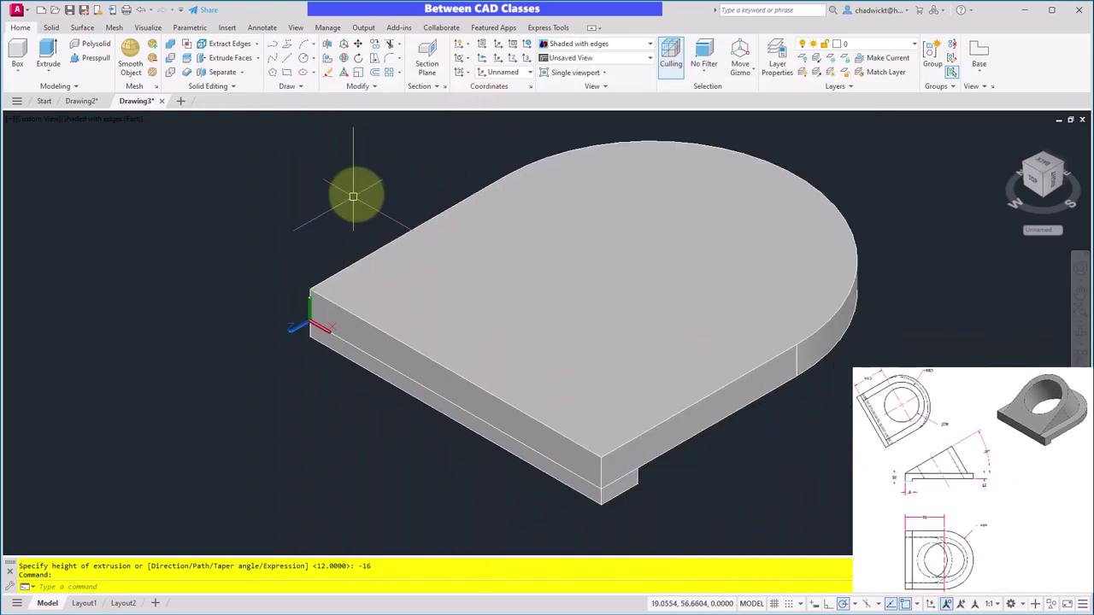
{"action": "middle_click_drag", "start_coordinate": [370, 207], "coordinate": [362, 222]}
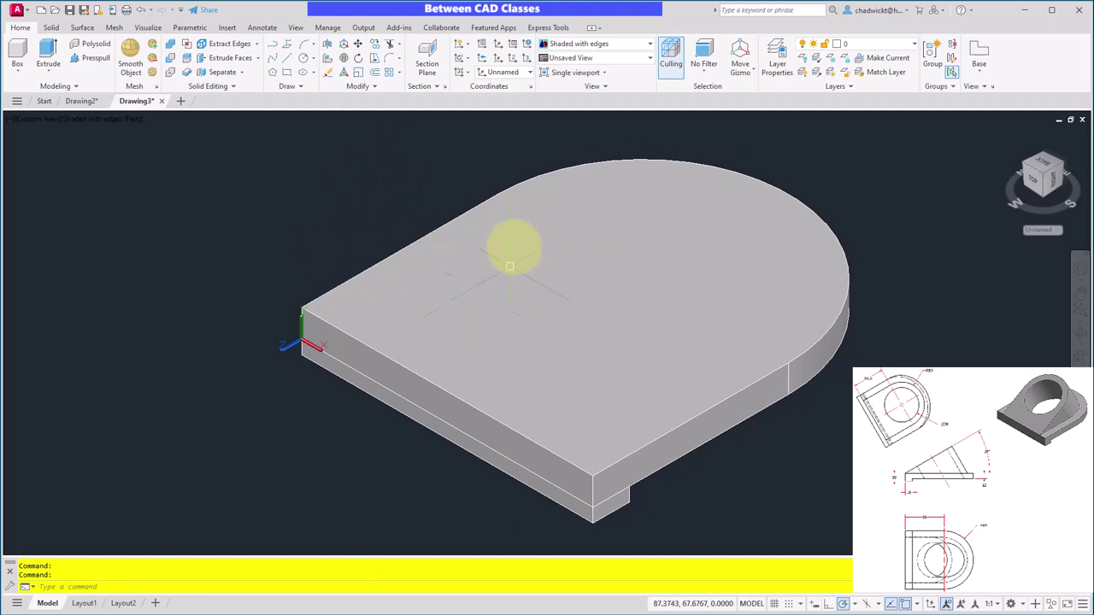
Step: Create a three-point UCS at the top front-left corner, X along the front edge, Y toward the back
{"action": "left_click", "coordinate": [457, 302]}
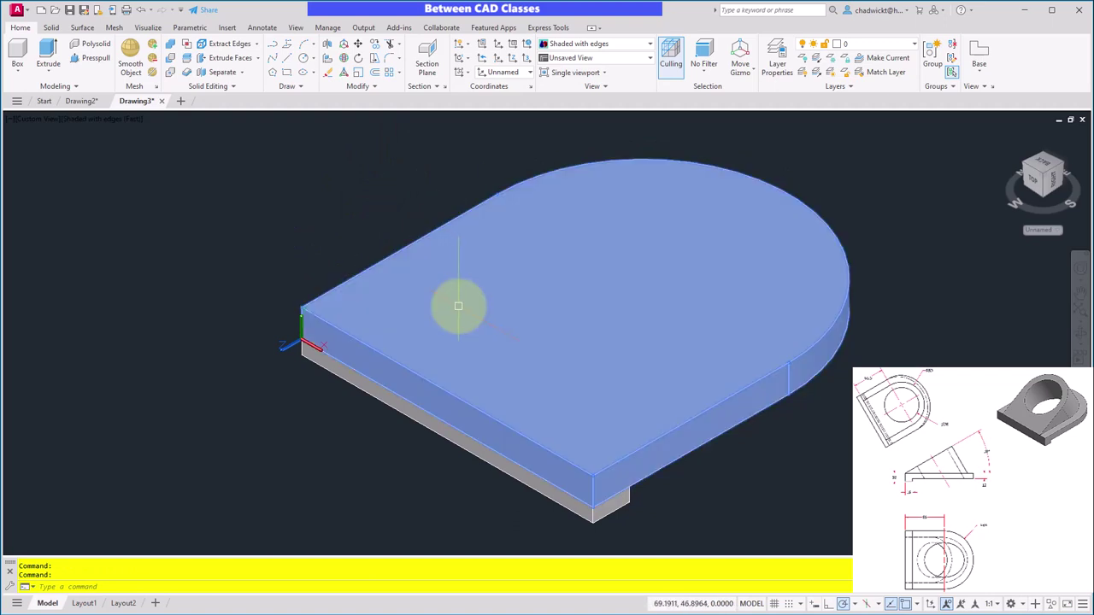
{"action": "left_click", "coordinate": [266, 207]}
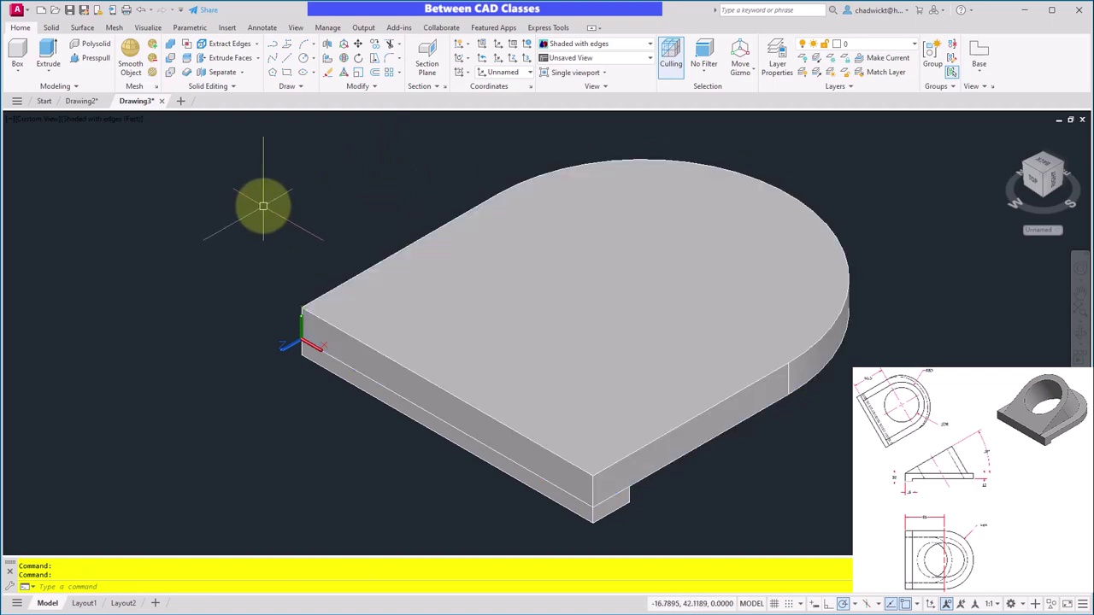
{"action": "left_click", "coordinate": [523, 56]}
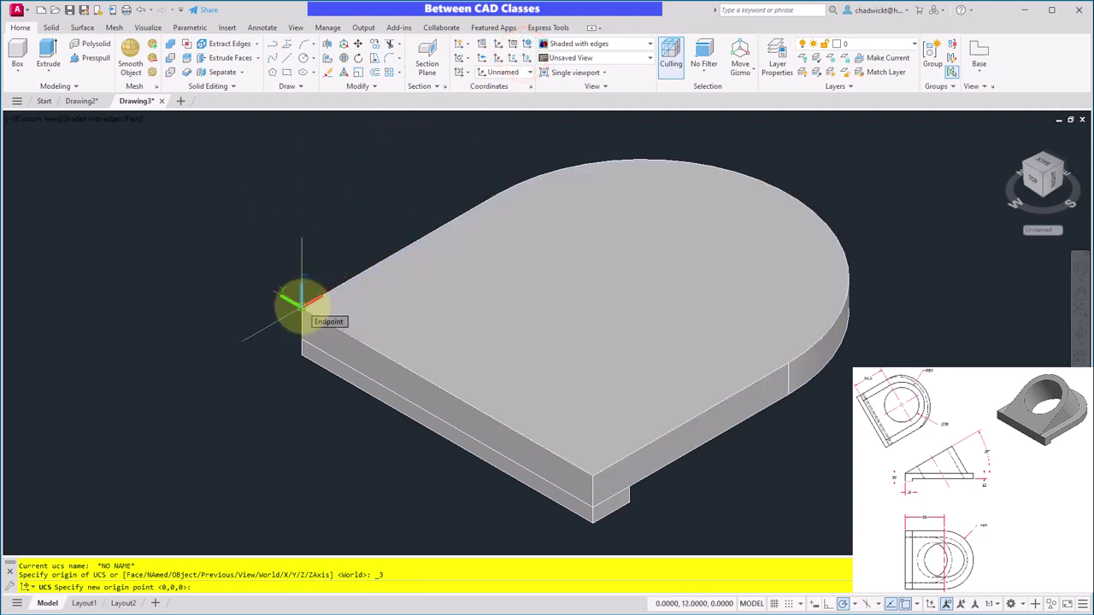
{"action": "left_click", "coordinate": [302, 305]}
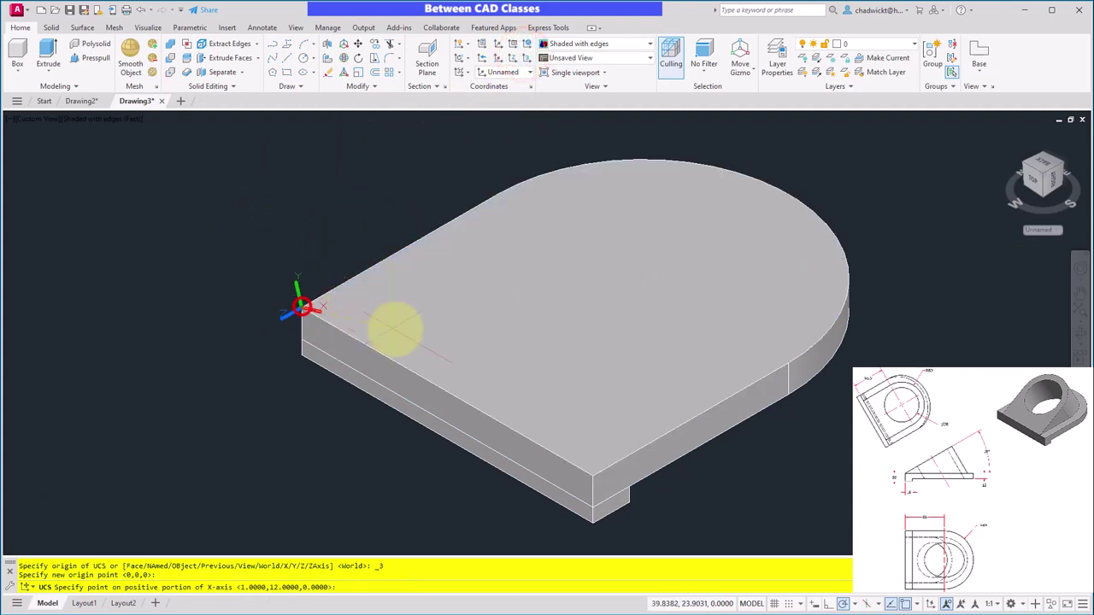
{"action": "left_click", "coordinate": [593, 475]}
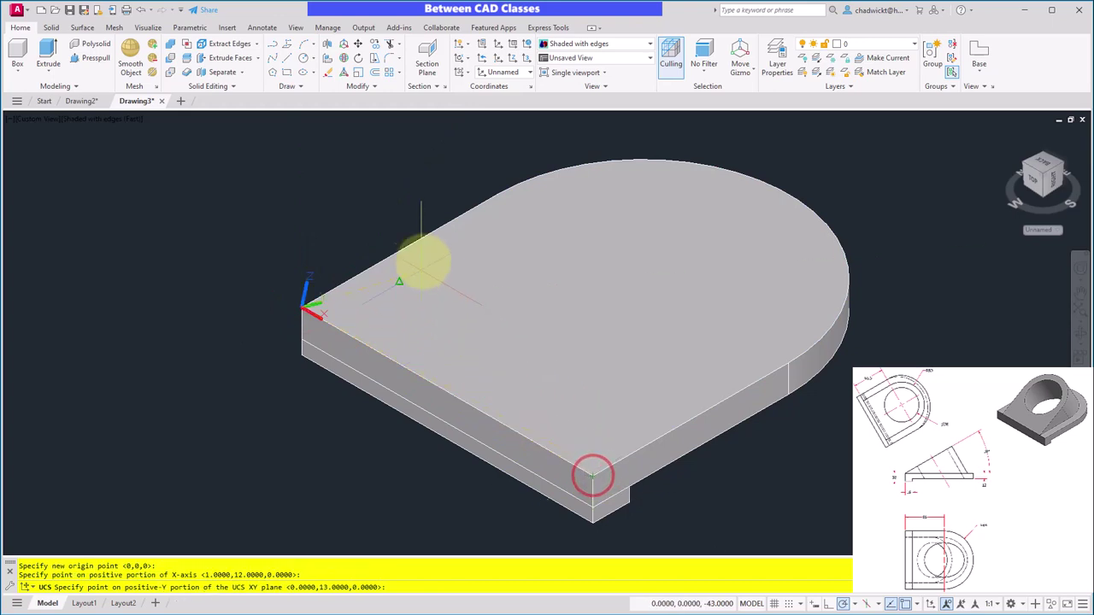
{"action": "left_click", "coordinate": [496, 194]}
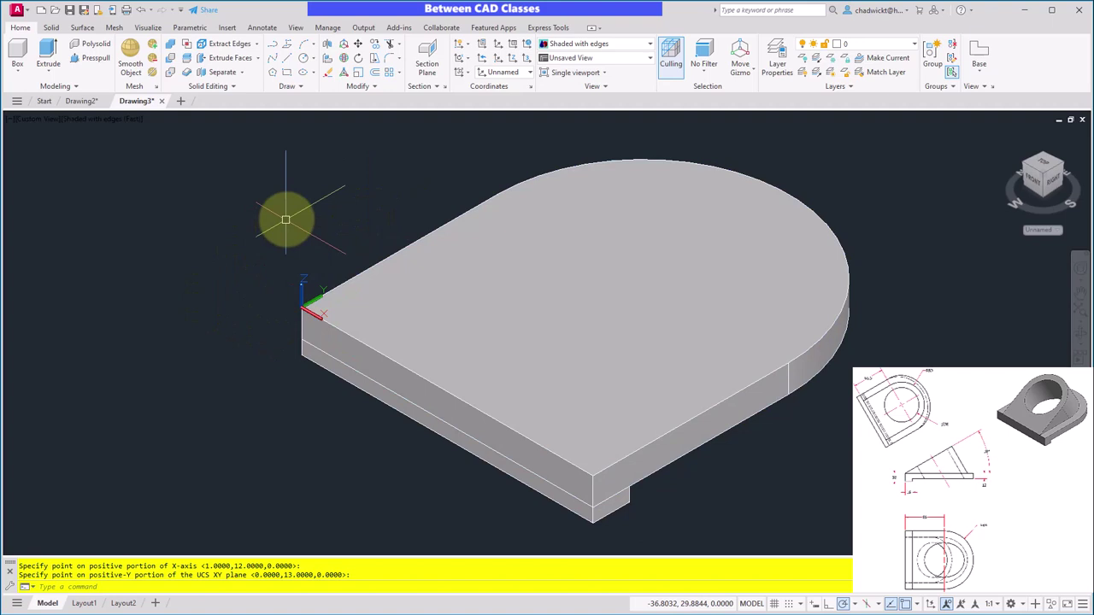
Step: Rotate the UCS 30° about X, orbit to a low side view, and show the grid
{"action": "left_click", "coordinate": [466, 58]}
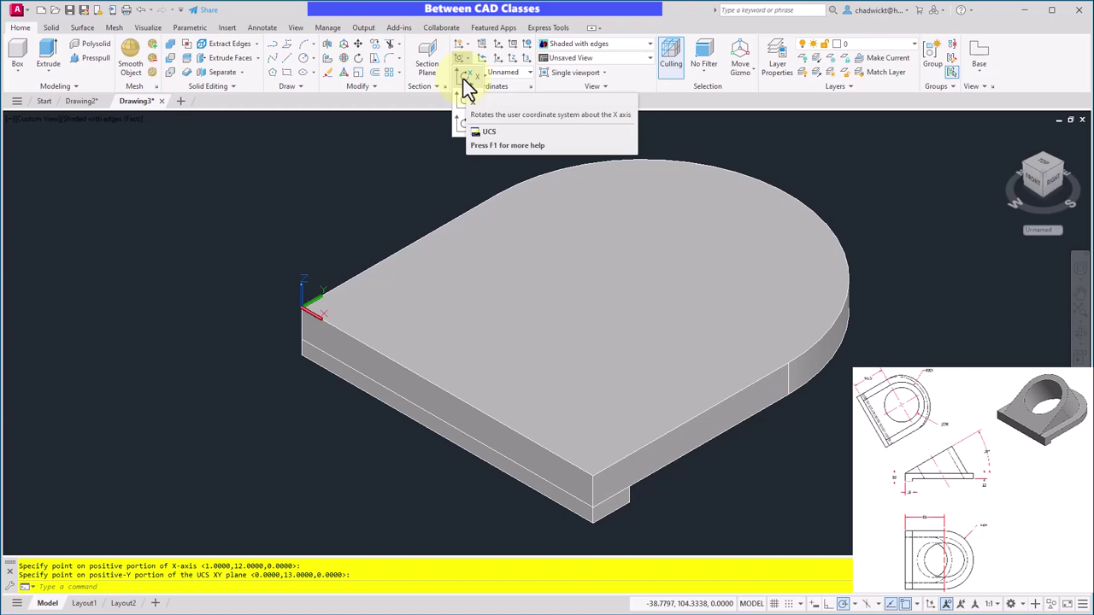
{"action": "left_click", "coordinate": [466, 83]}
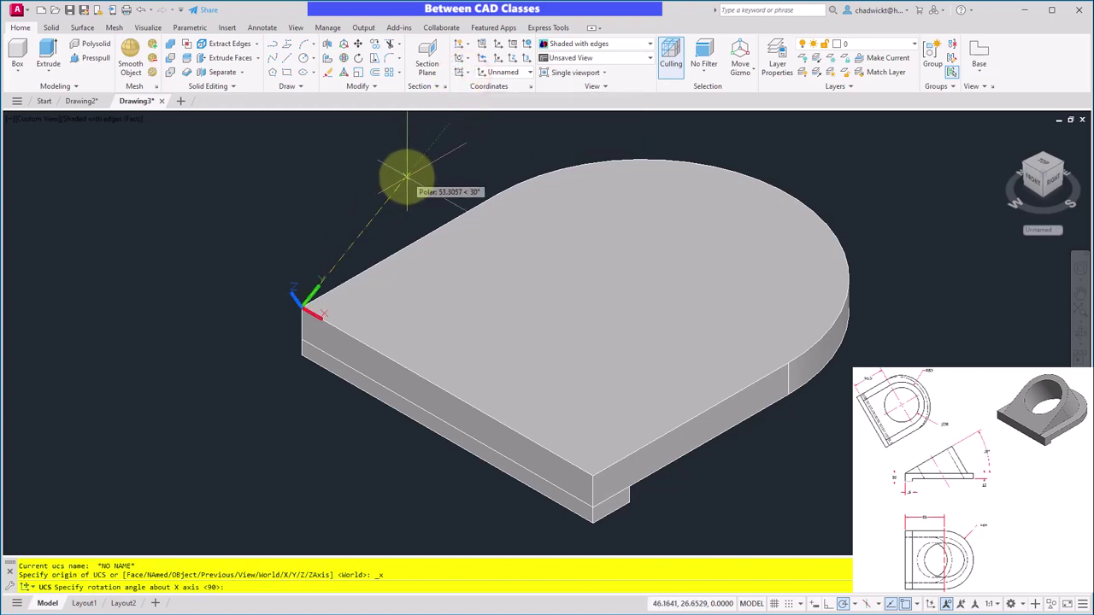
{"action": "type", "text": "30"}
{"action": "key", "text": "Return"}
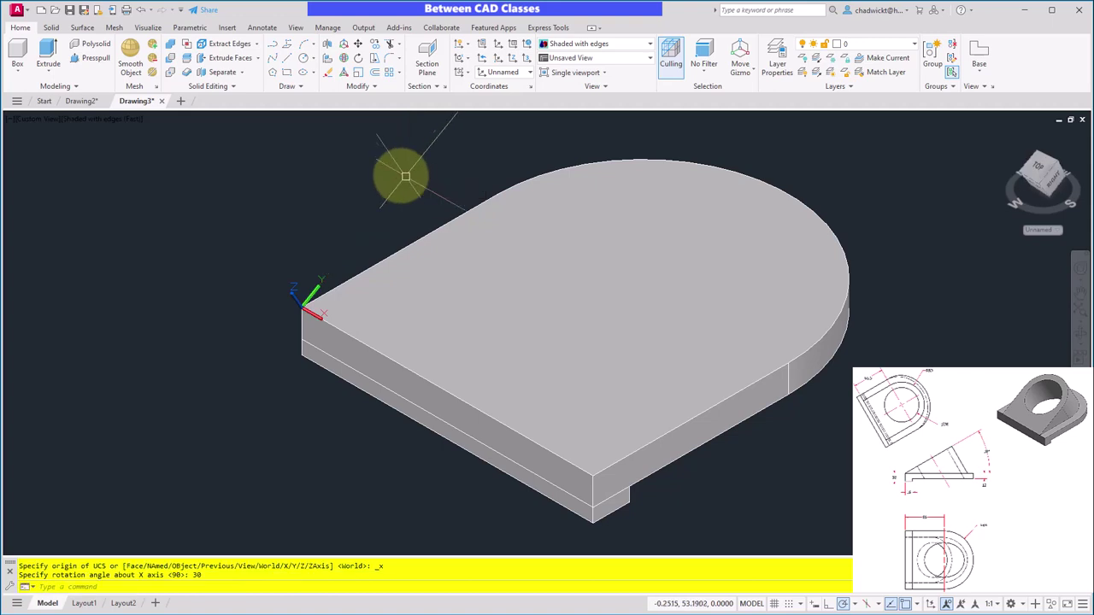
{"action": "middle_click_drag", "start_coordinate": [825, 512], "coordinate": [849, 425], "text": "shift"}
{"action": "left_click", "coordinate": [775, 604]}
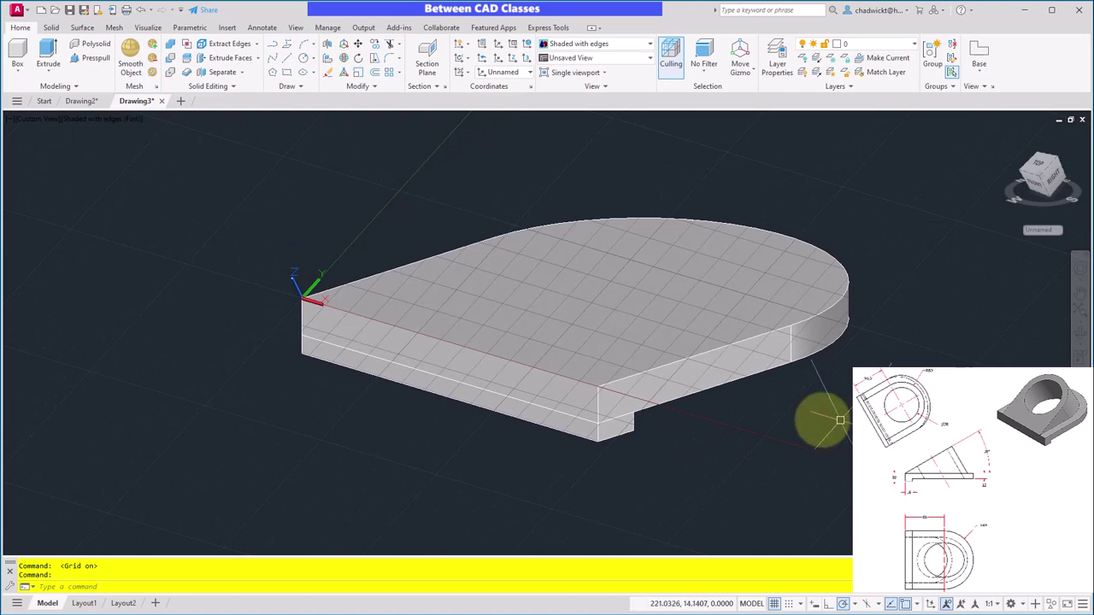
{"action": "middle_click_drag", "start_coordinate": [818, 411], "coordinate": [791, 472], "text": "shift"}
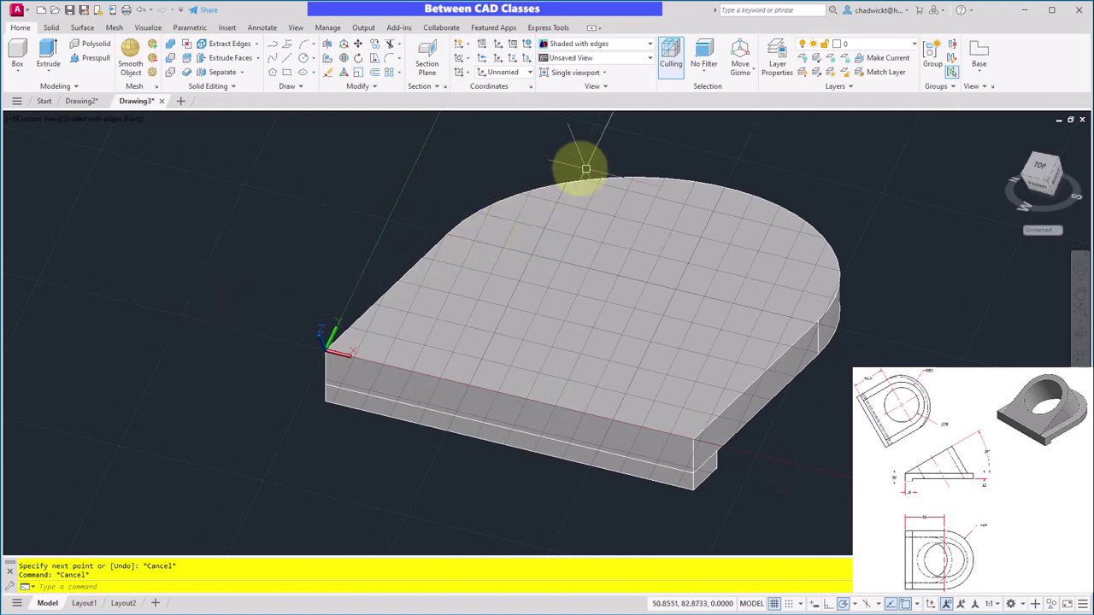
{"action": "left_click", "coordinate": [691, 183]}
{"action": "key", "text": "Escape"}
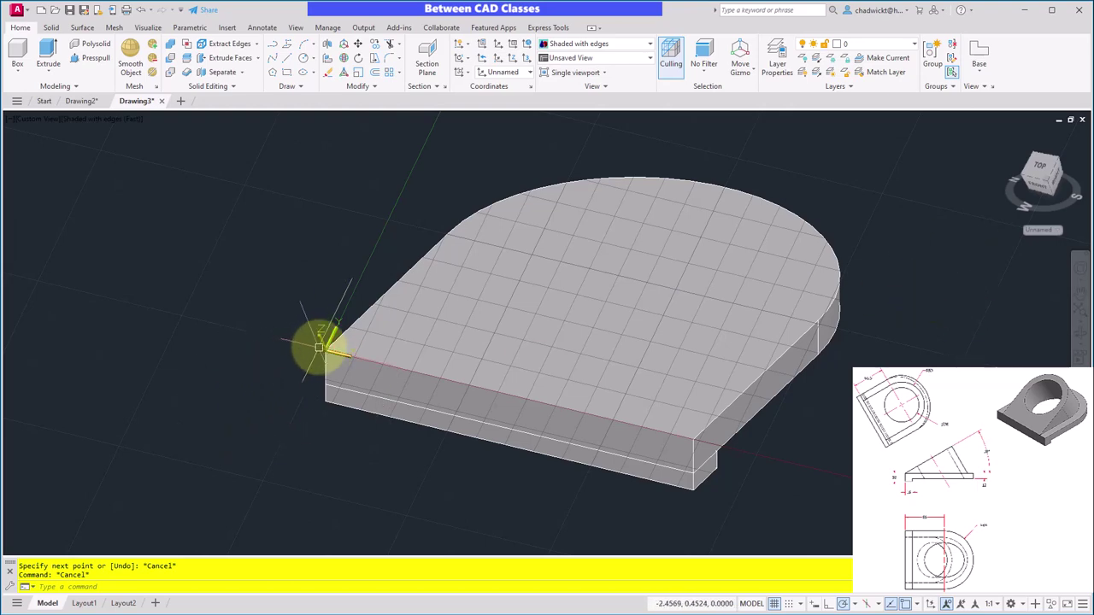
{"action": "left_click", "coordinate": [368, 361]}
{"action": "key", "text": "Escape"}
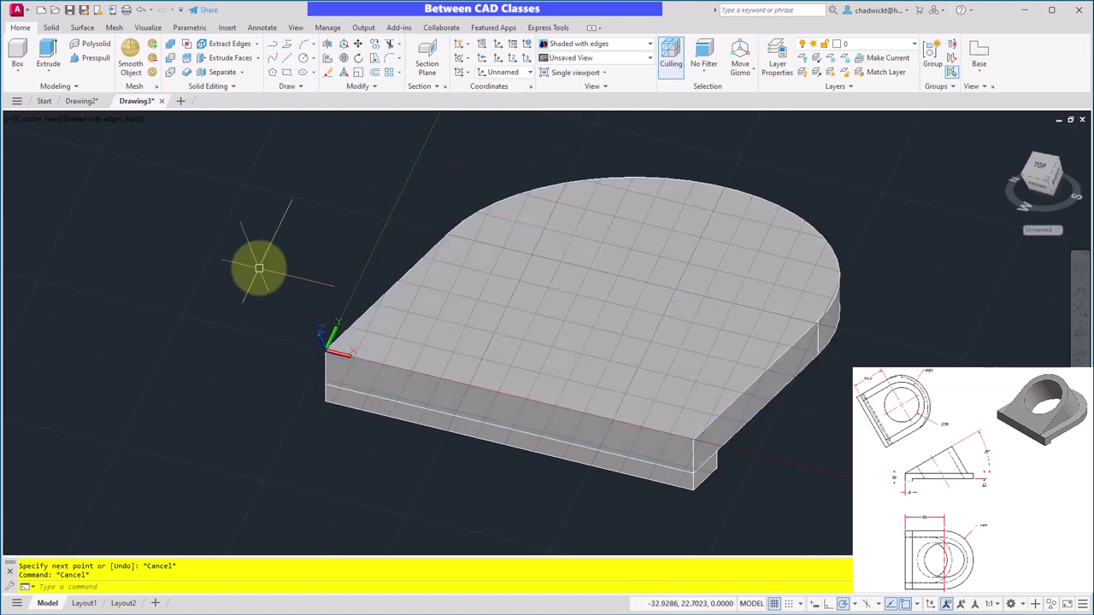
{"action": "left_click", "coordinate": [287, 73]}
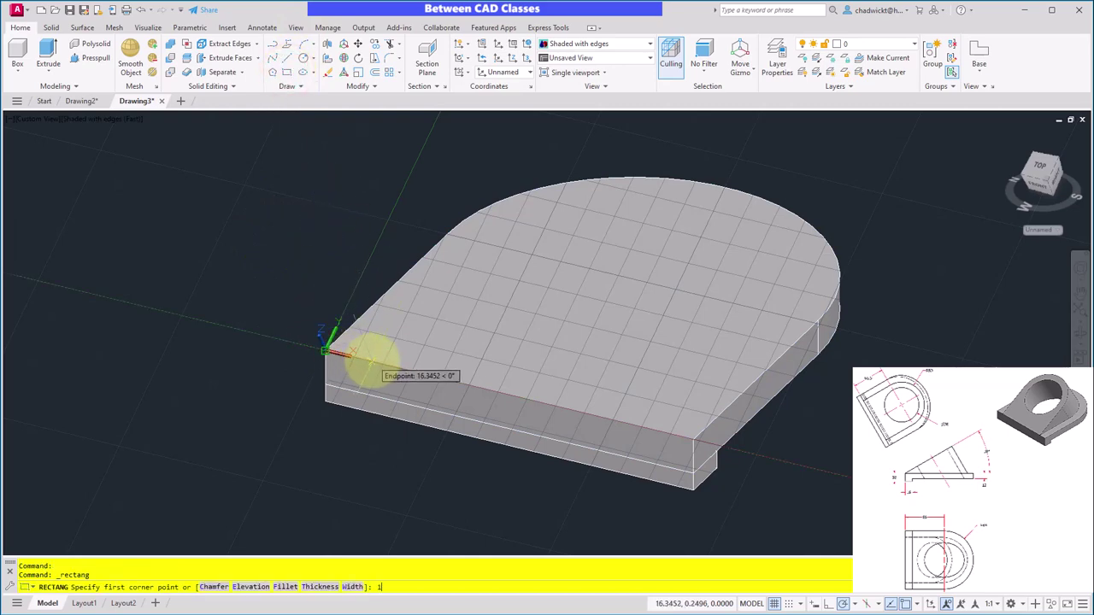
{"action": "type", "text": "14"}
{"action": "key", "text": "Return"}
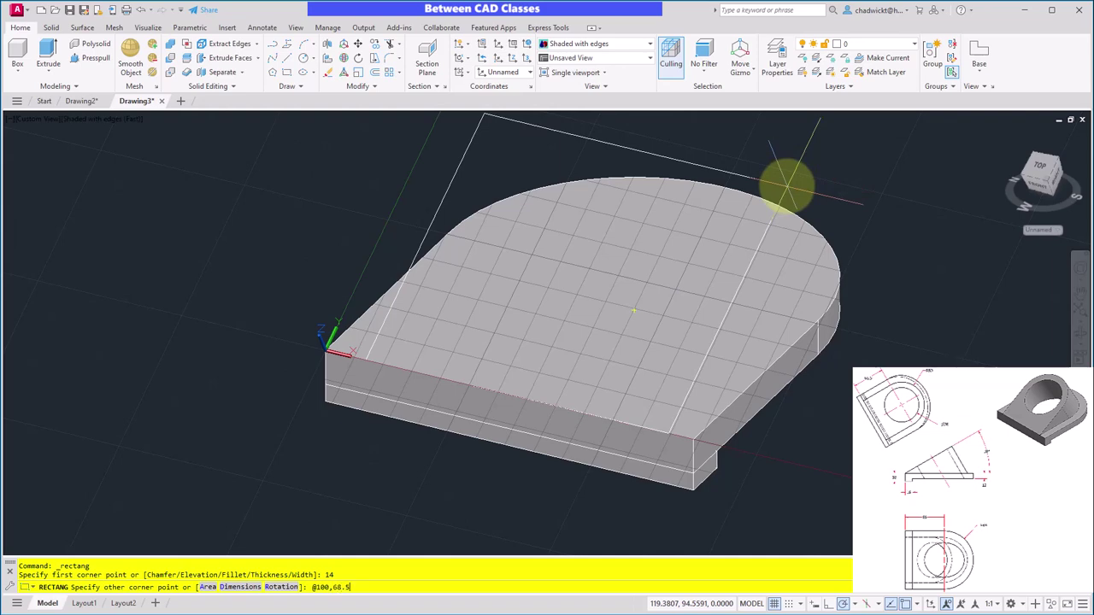
{"action": "key", "text": "Return"}
{"action": "middle_click_drag", "start_coordinate": [943, 317], "coordinate": [947, 368], "text": "shift"}
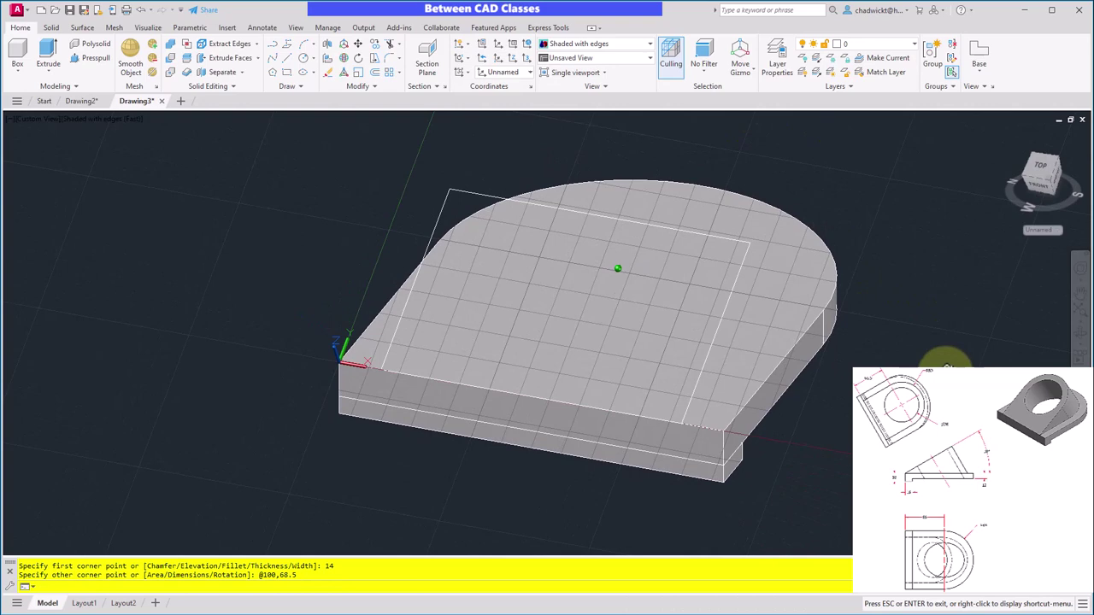
{"action": "middle_click_drag", "start_coordinate": [947, 363], "coordinate": [808, 309], "text": "shift"}
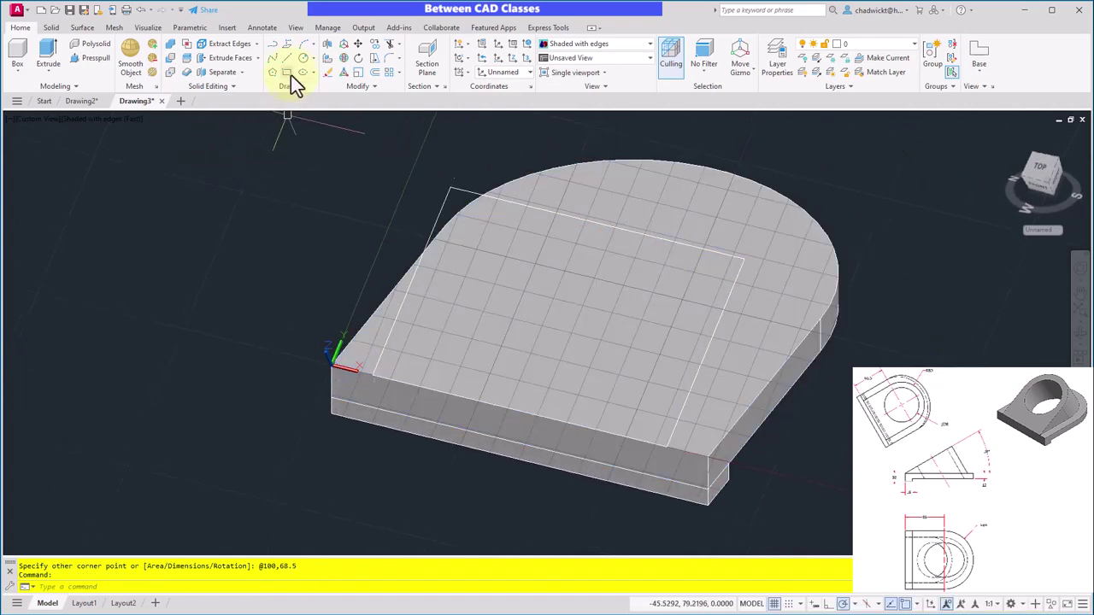
Step: Draw a circle centred on the rectangle's far edge midpoint and trim away its lower arc
{"action": "left_click", "coordinate": [302, 59]}
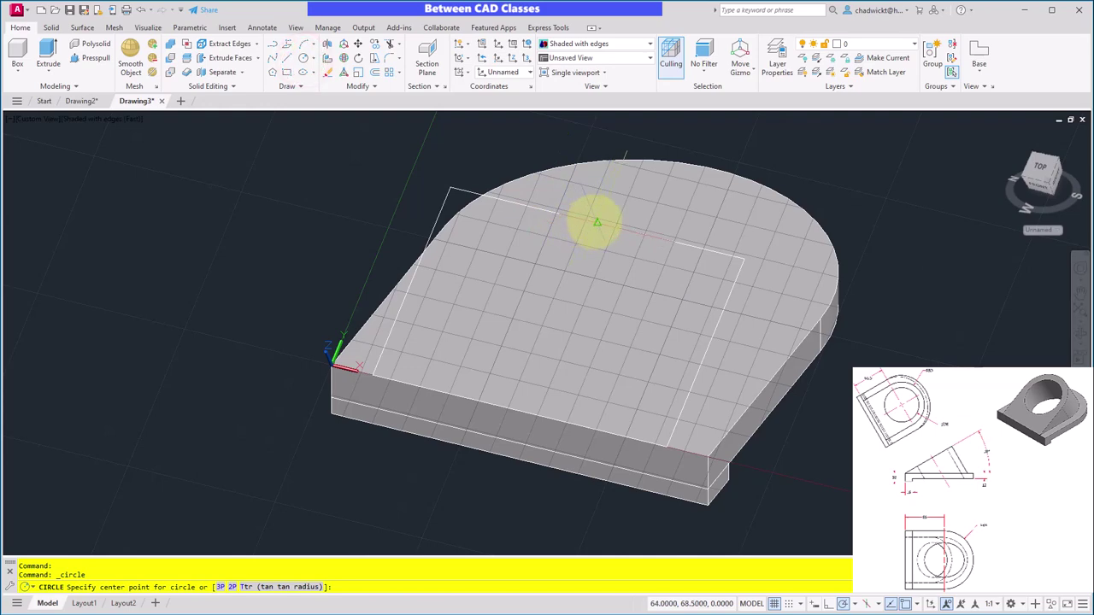
{"action": "left_click", "coordinate": [597, 222]}
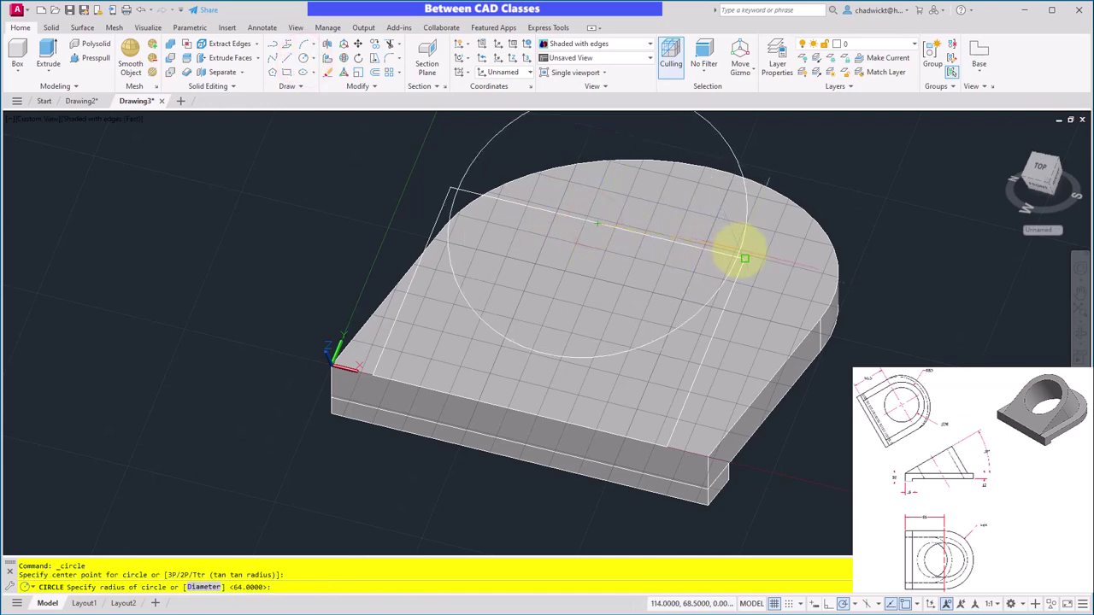
{"action": "left_click", "coordinate": [741, 257]}
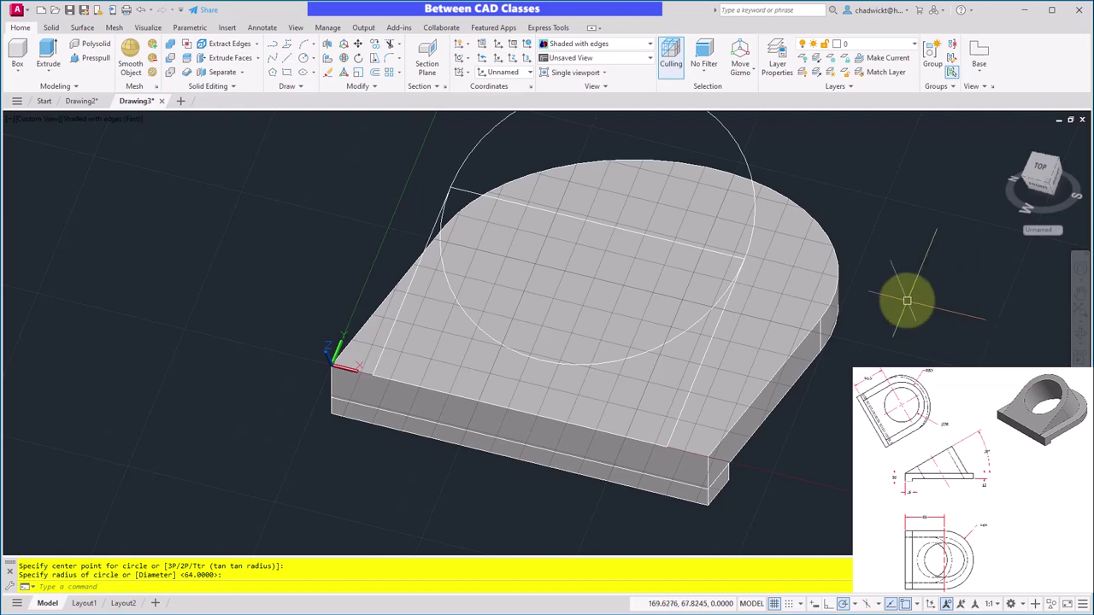
{"action": "left_click", "coordinate": [390, 45]}
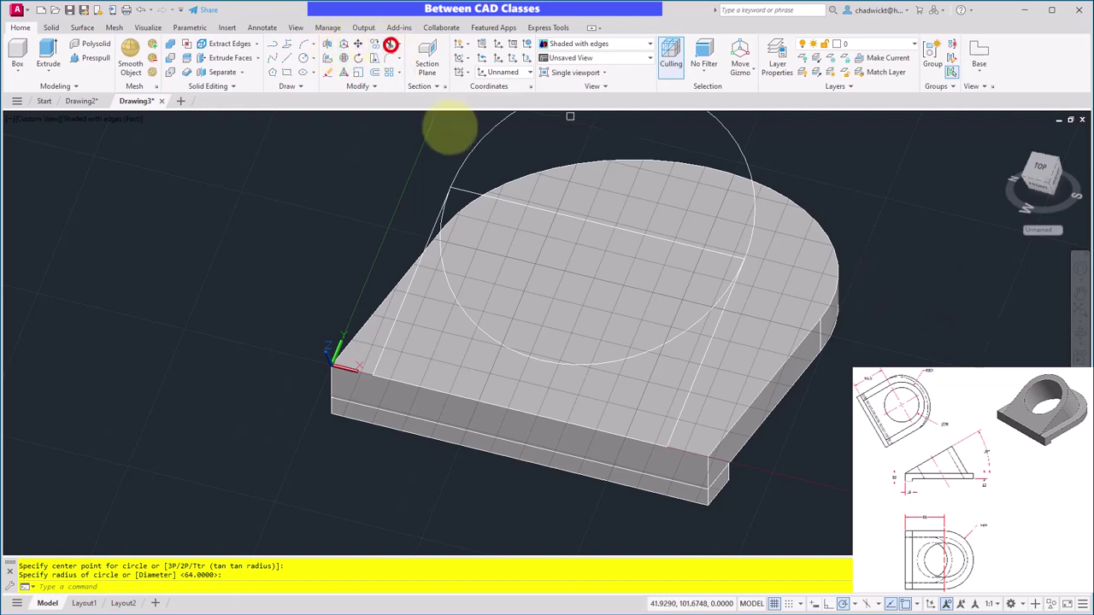
{"action": "left_click", "coordinate": [544, 207]}
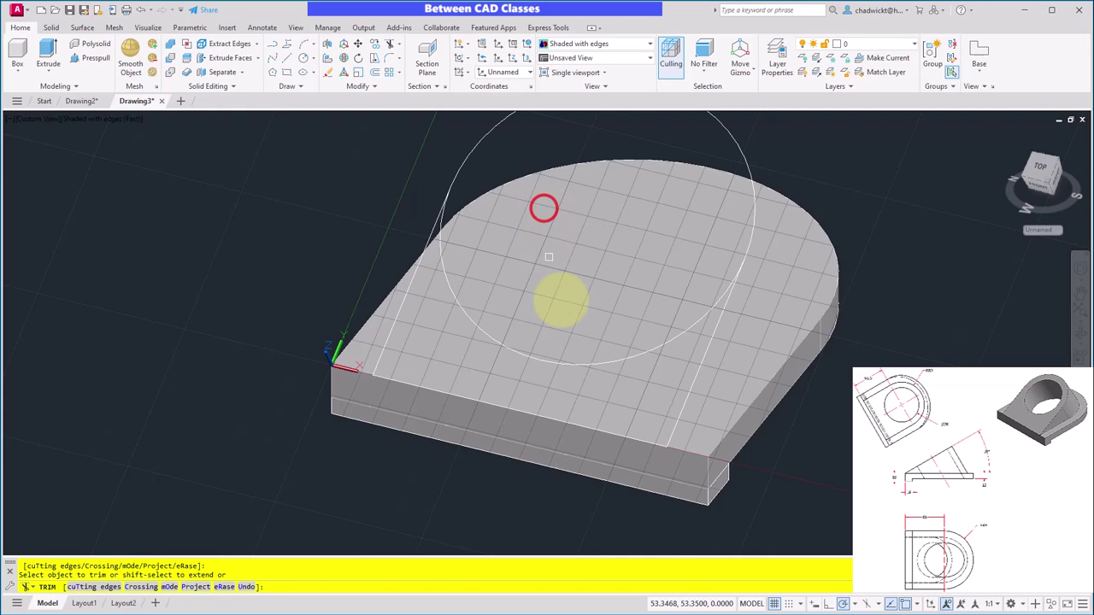
{"action": "left_click", "coordinate": [572, 364]}
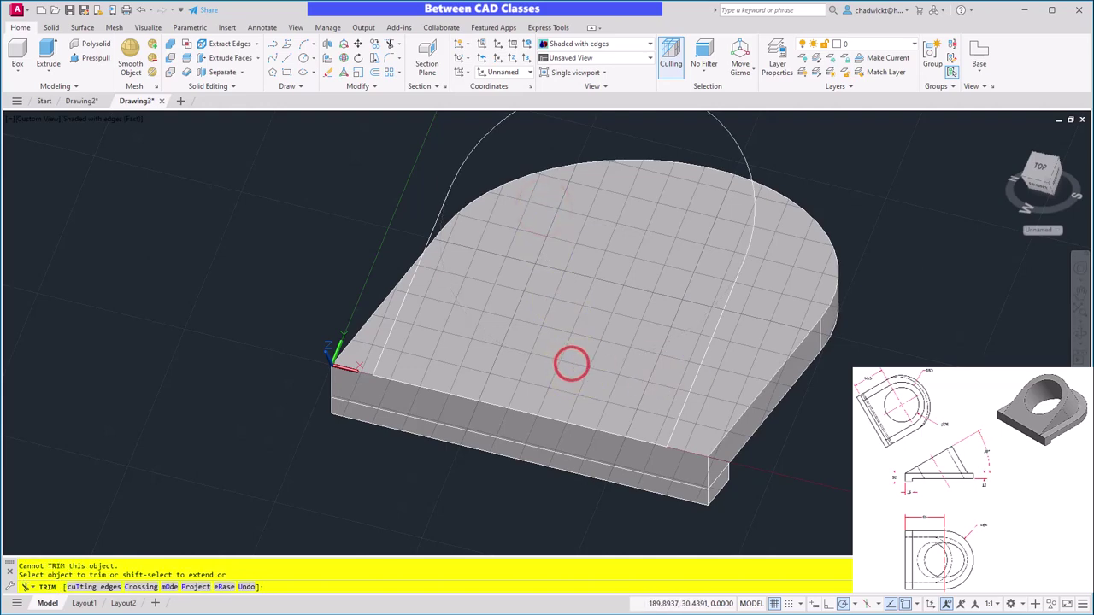
{"action": "key", "text": "Escape"}
{"action": "scroll", "coordinate": [928, 431], "scroll_direction": "down", "scroll_amount": 2}
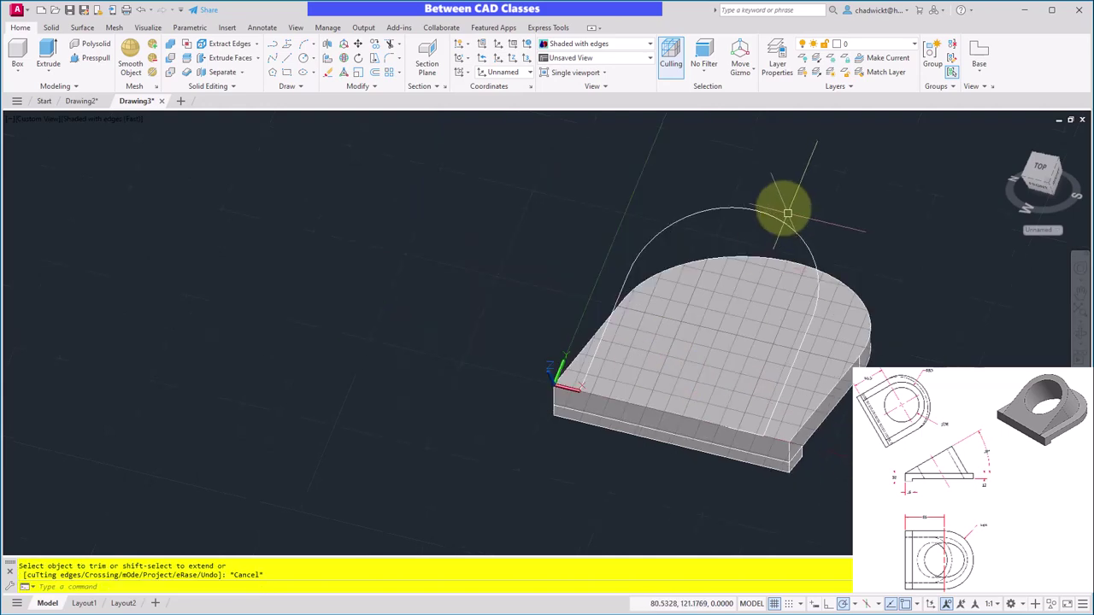
Step: Join the arc and rectangle lines into one closed D-shaped polyline
{"action": "left_click", "coordinate": [359, 88]}
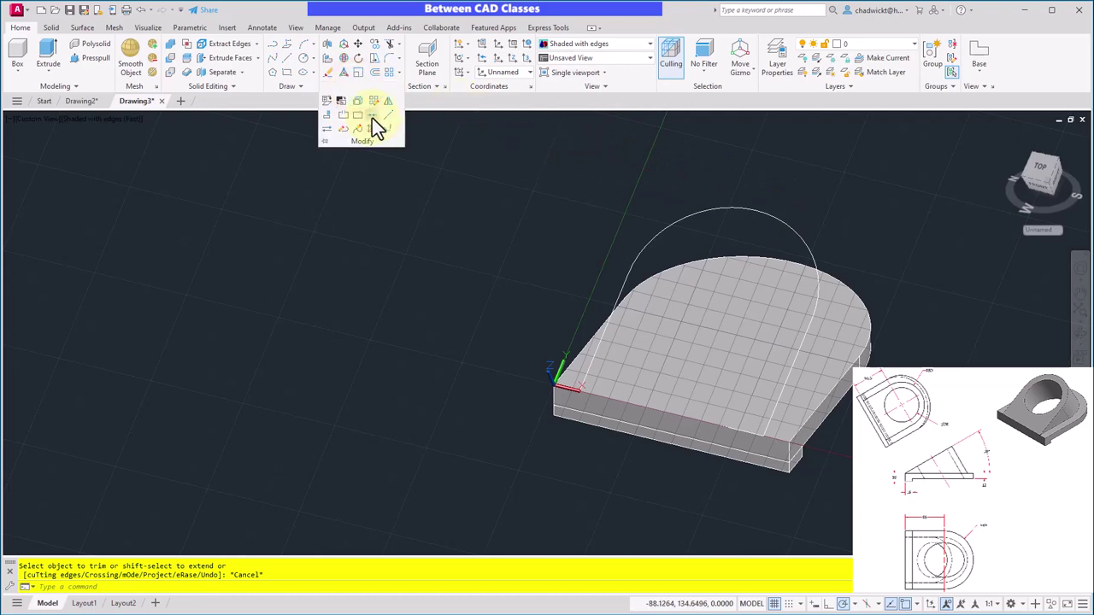
{"action": "left_click", "coordinate": [373, 115]}
{"action": "left_click", "coordinate": [560, 173]}
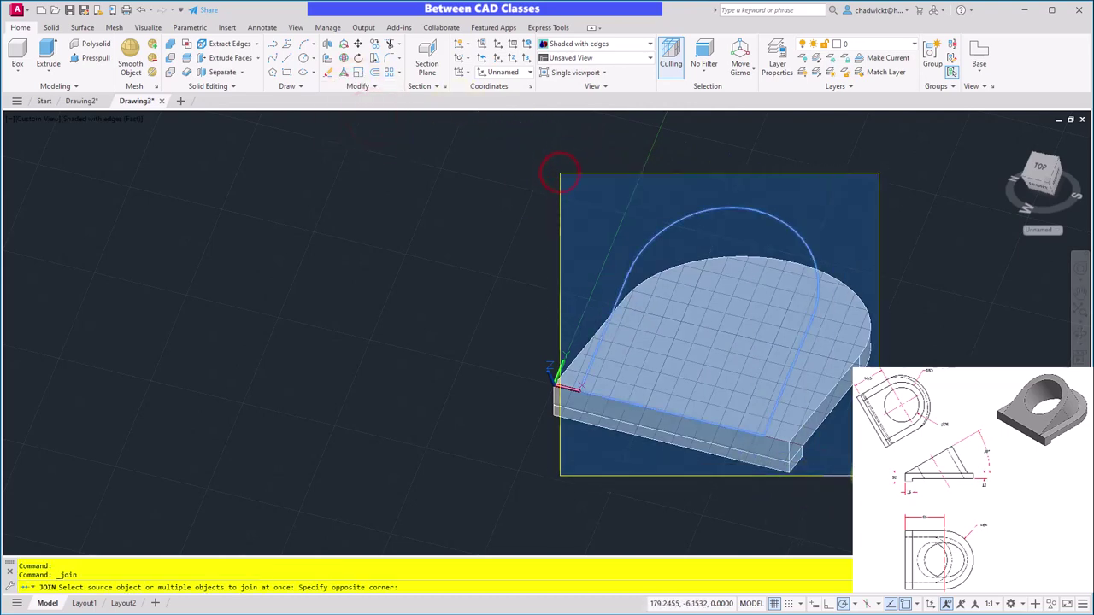
{"action": "left_click", "coordinate": [879, 475]}
{"action": "key", "text": "Return"}
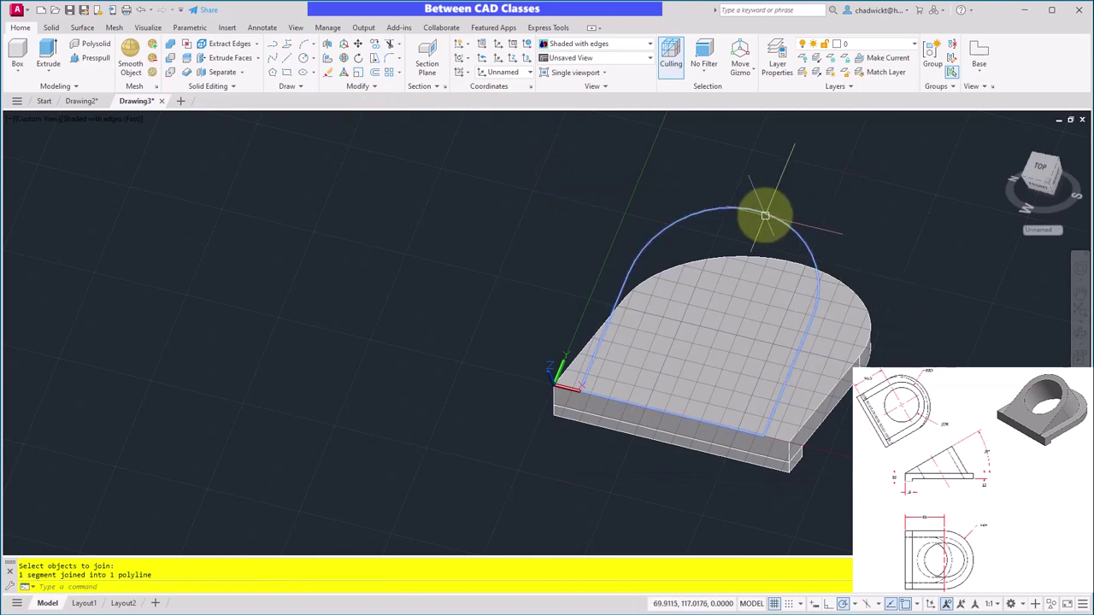
{"action": "left_click", "coordinate": [764, 214]}
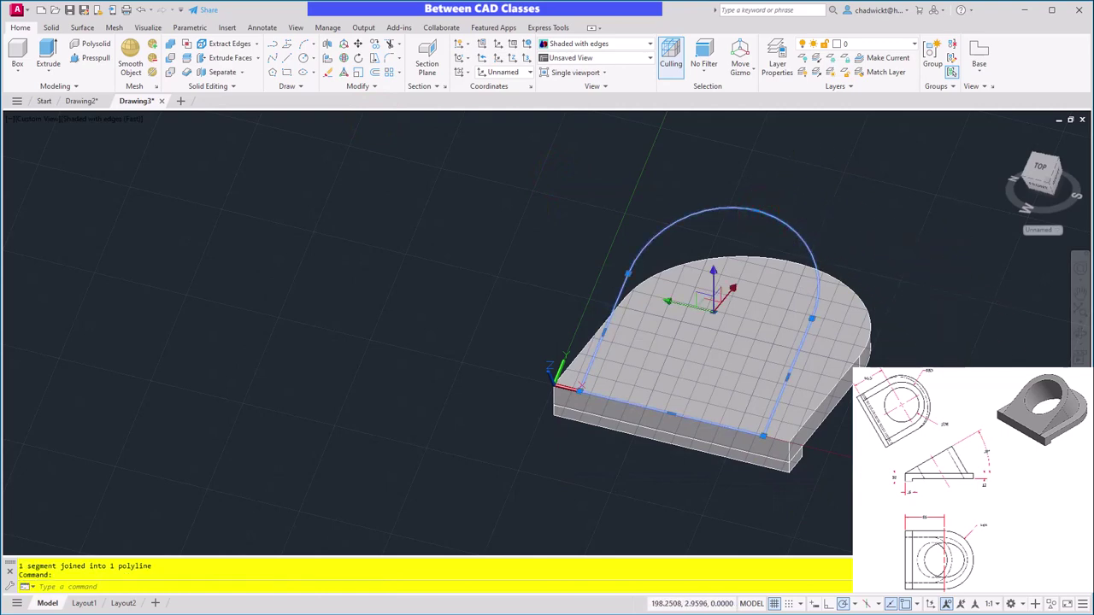
{"action": "middle_click_drag", "start_coordinate": [846, 462], "coordinate": [850, 449], "text": "shift"}
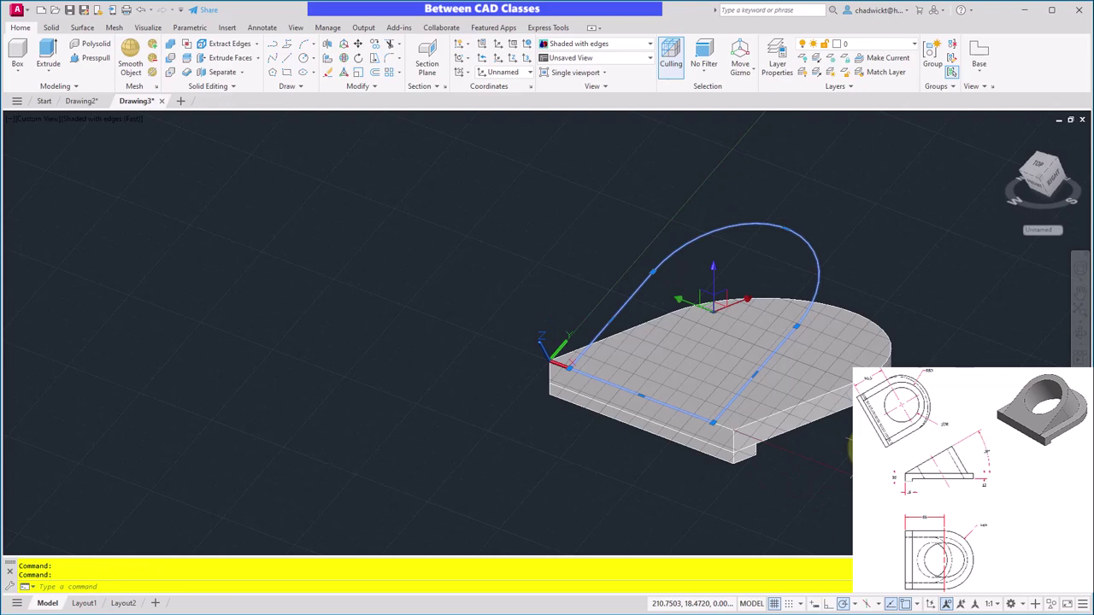
{"action": "key", "text": "Escape"}
{"action": "key", "text": "Escape"}
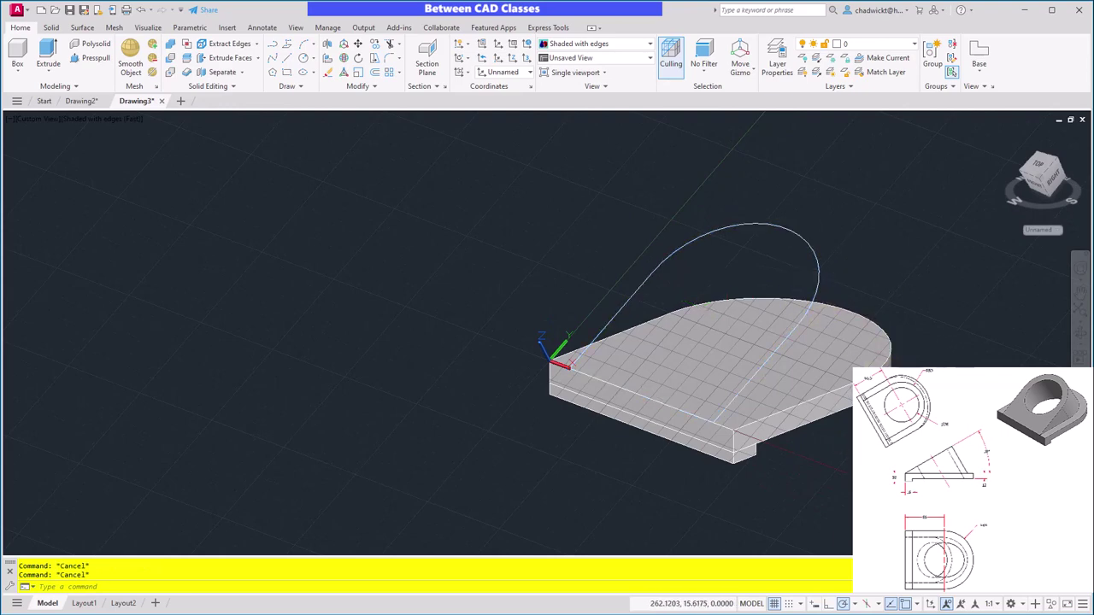
Step: Extrude the D-shaped polyline into a solid slab, picking its height in the view
{"action": "middle_click_drag", "start_coordinate": [954, 467], "coordinate": [848, 460]}
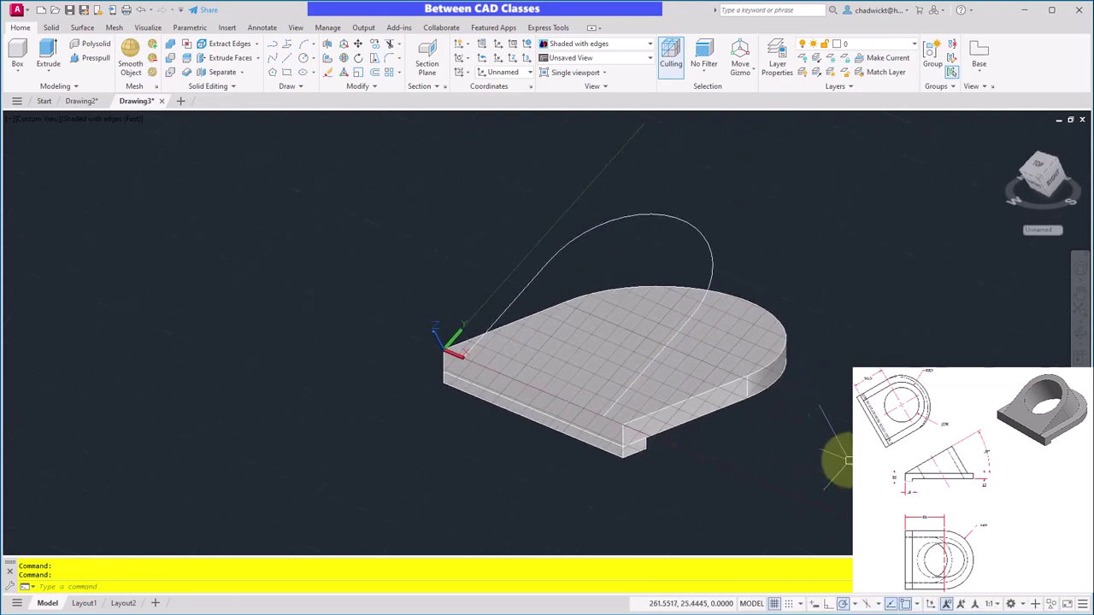
{"action": "left_click", "coordinate": [50, 55]}
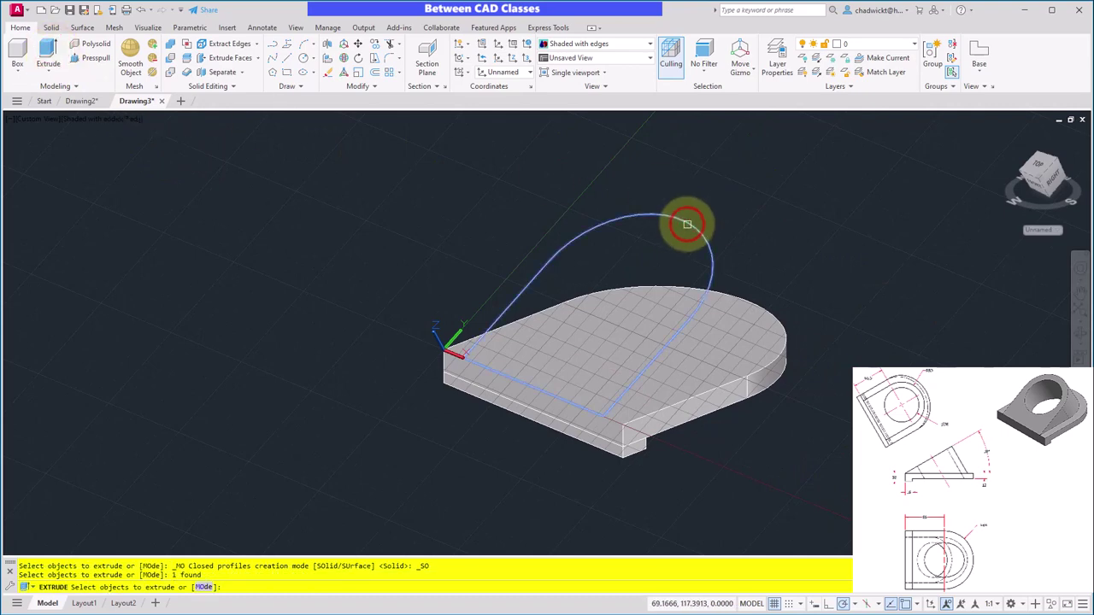
{"action": "key", "text": "Return"}
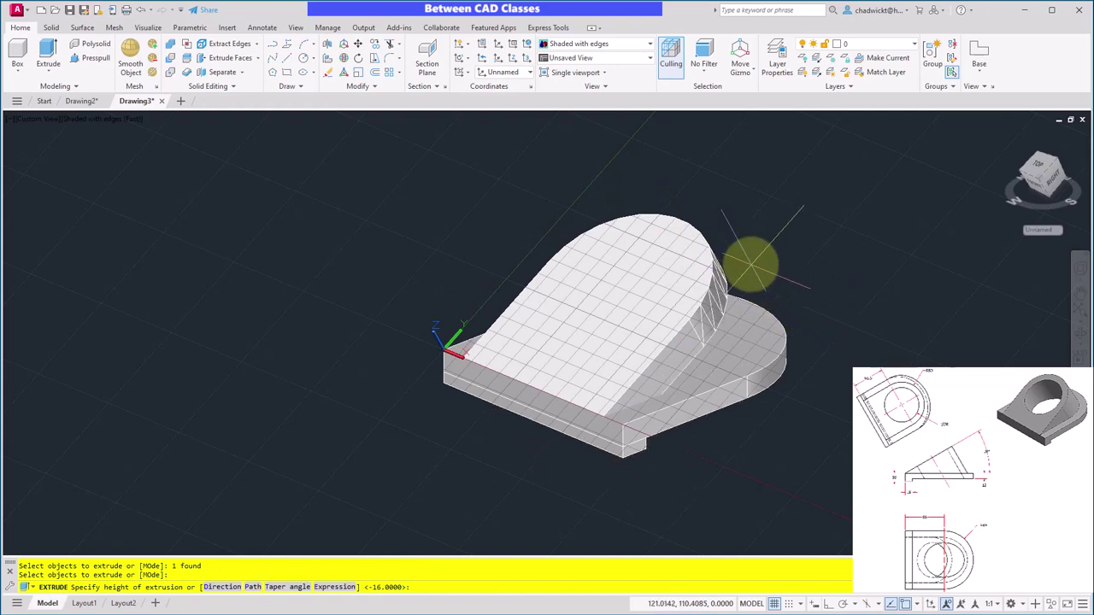
{"action": "middle_click_drag", "start_coordinate": [752, 256], "coordinate": [720, 281], "text": "shift"}
{"action": "scroll", "coordinate": [752, 295], "scroll_direction": "up", "scroll_amount": 3}
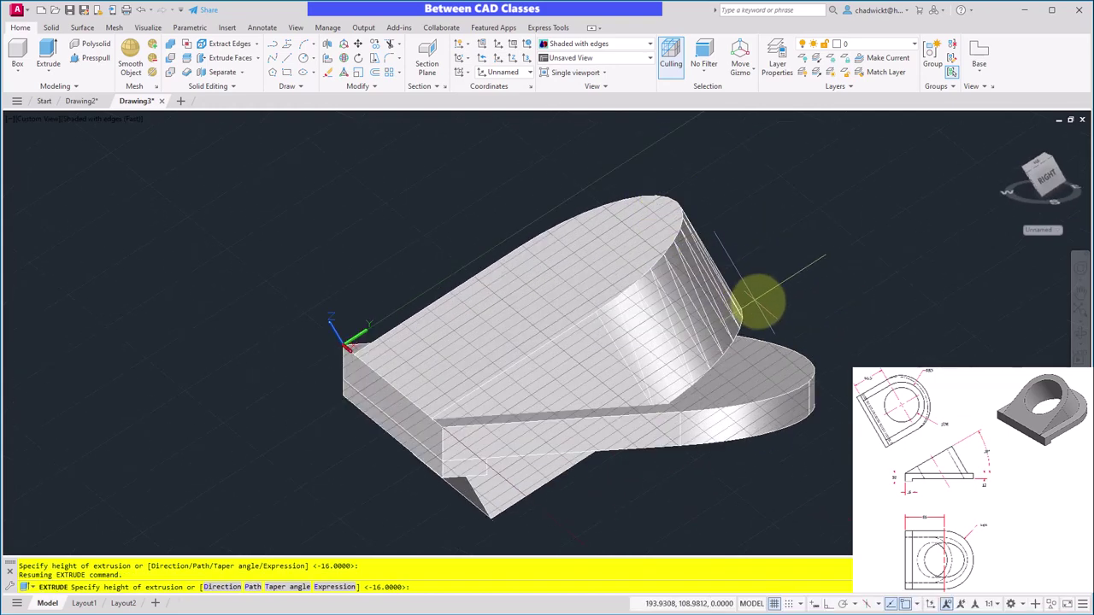
{"action": "middle_click_drag", "start_coordinate": [872, 367], "coordinate": [787, 180]}
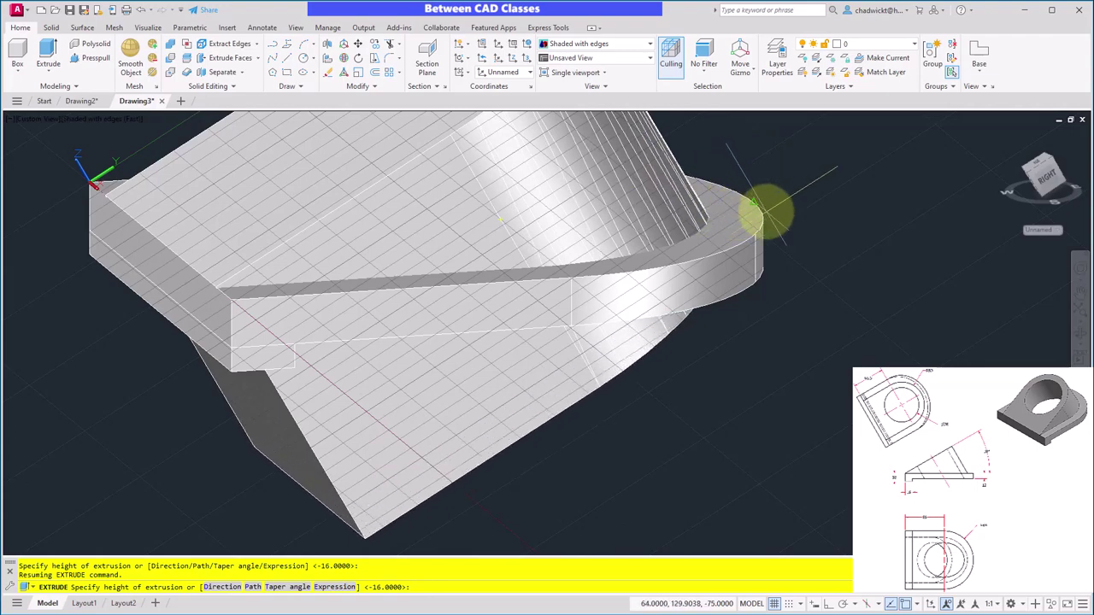
{"action": "middle_click_drag", "start_coordinate": [764, 215], "coordinate": [740, 174], "text": "shift"}
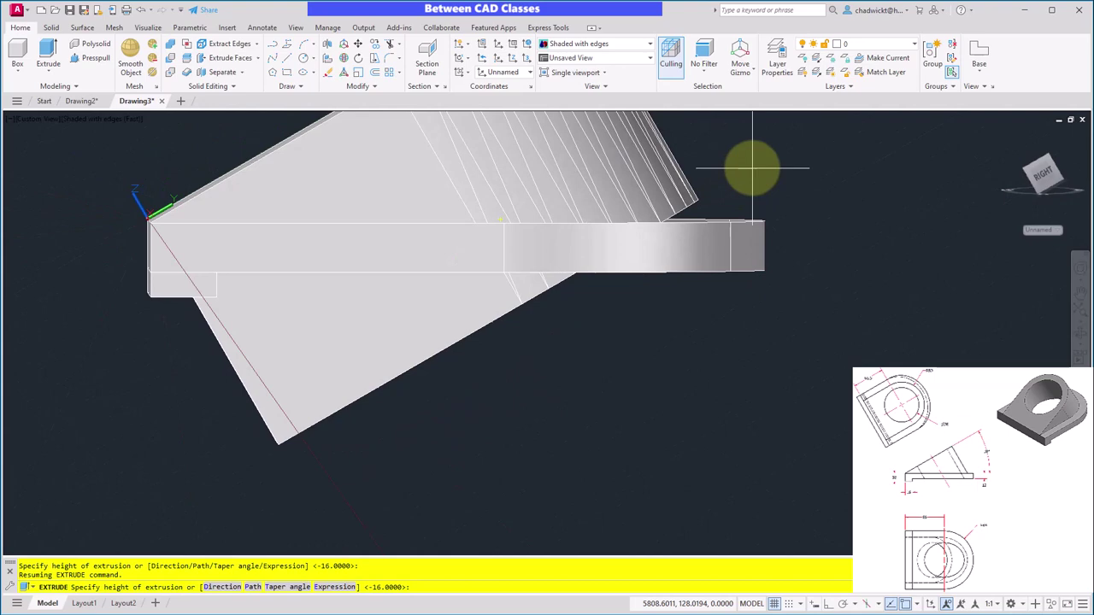
{"action": "left_click", "coordinate": [800, 194]}
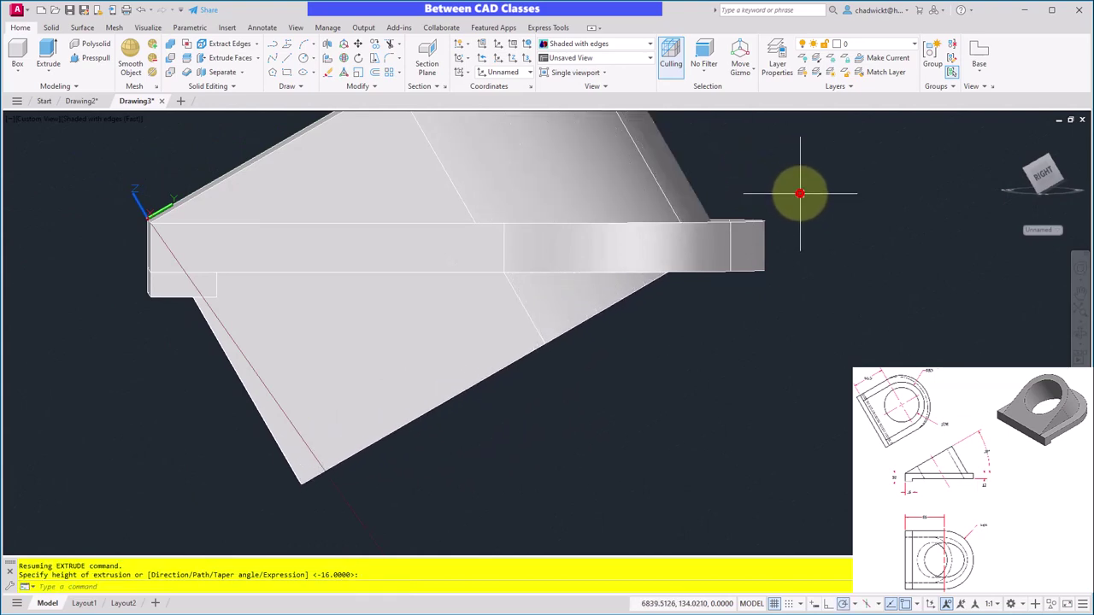
{"action": "mouse_move", "coordinate": [744, 359]}
{"action": "middle_mouse_down", "text": "shift"}
{"action": "mouse_move", "coordinate": [765, 359]}
{"action": "mouse_move", "coordinate": [610, 313]}
{"action": "middle_mouse_up", "text": "shift"}
Step: Set a 3-point UCS: origin at the solid's corner, X along the edge, Y up the vertical edge
{"action": "key", "text": "Return"}
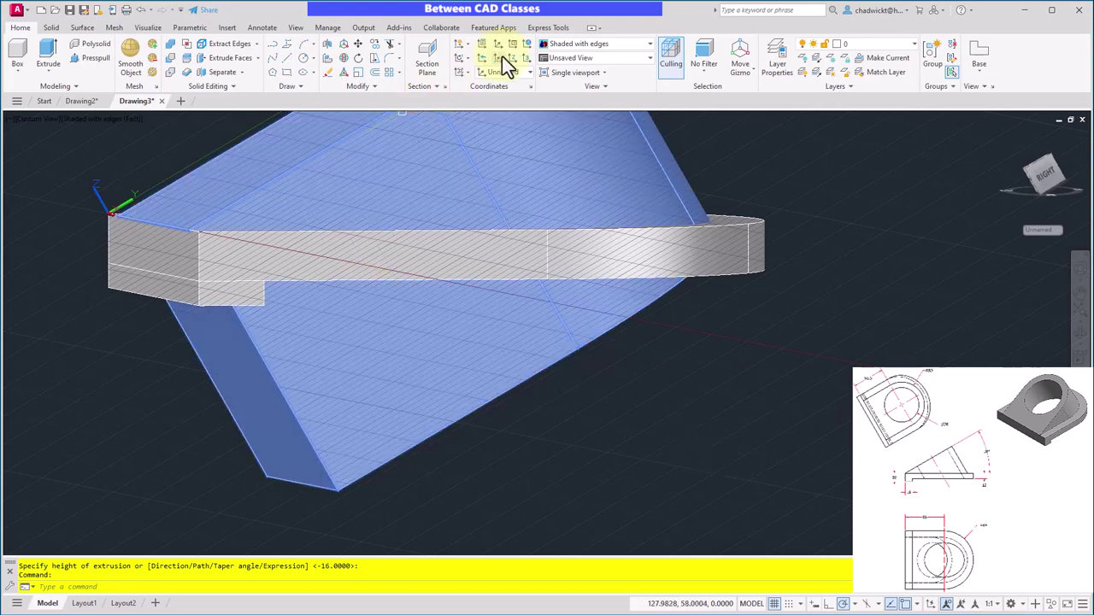
{"action": "left_click", "coordinate": [526, 57]}
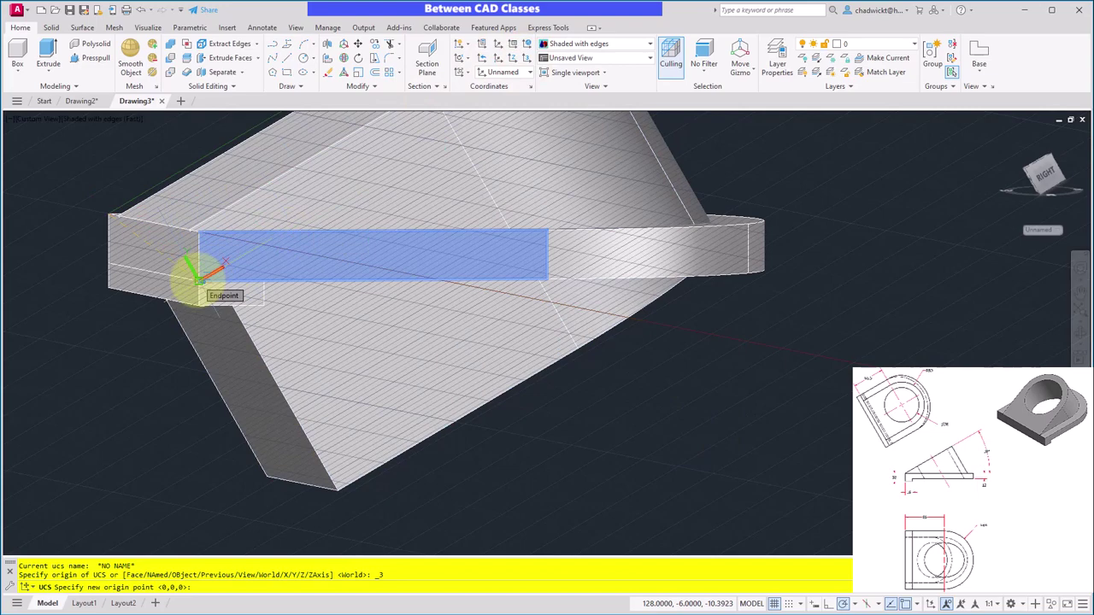
{"action": "middle_click_drag", "start_coordinate": [197, 278], "coordinate": [245, 318], "text": "shift"}
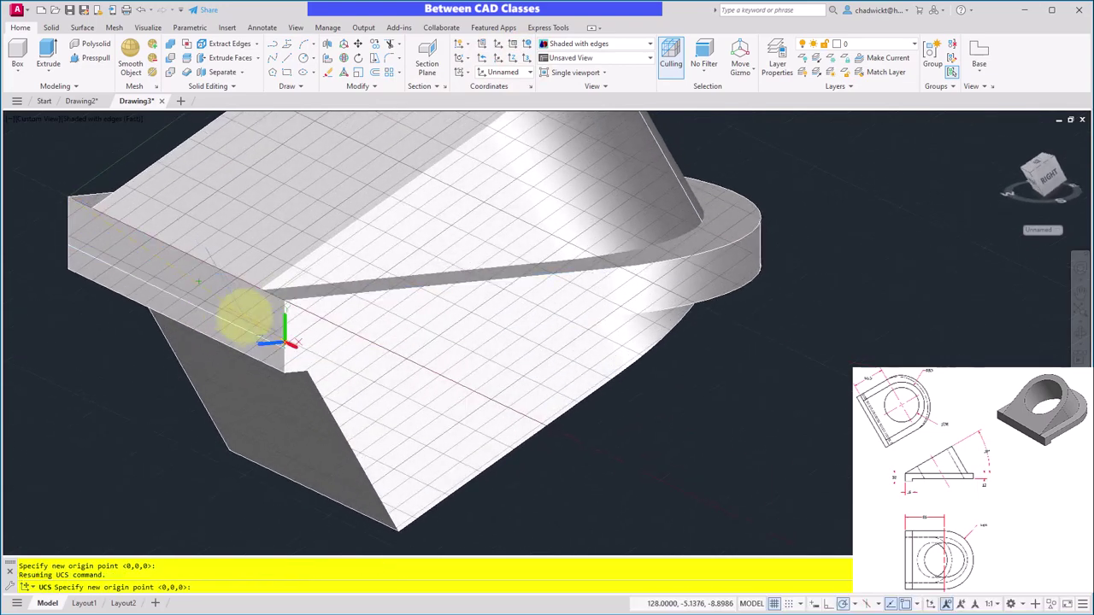
{"action": "left_click", "coordinate": [283, 348]}
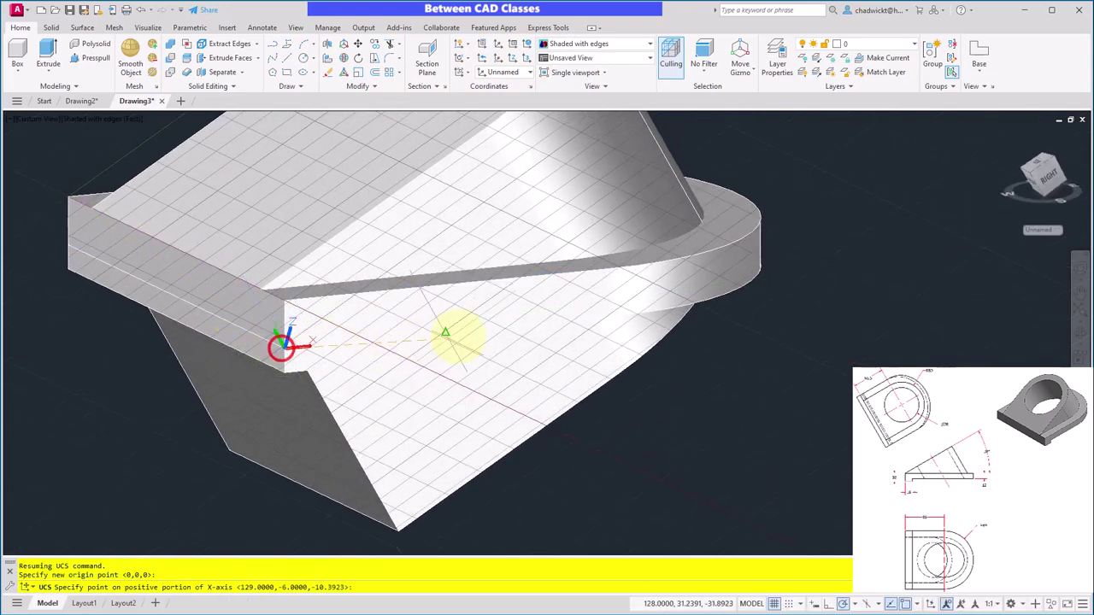
{"action": "left_click", "coordinate": [606, 317]}
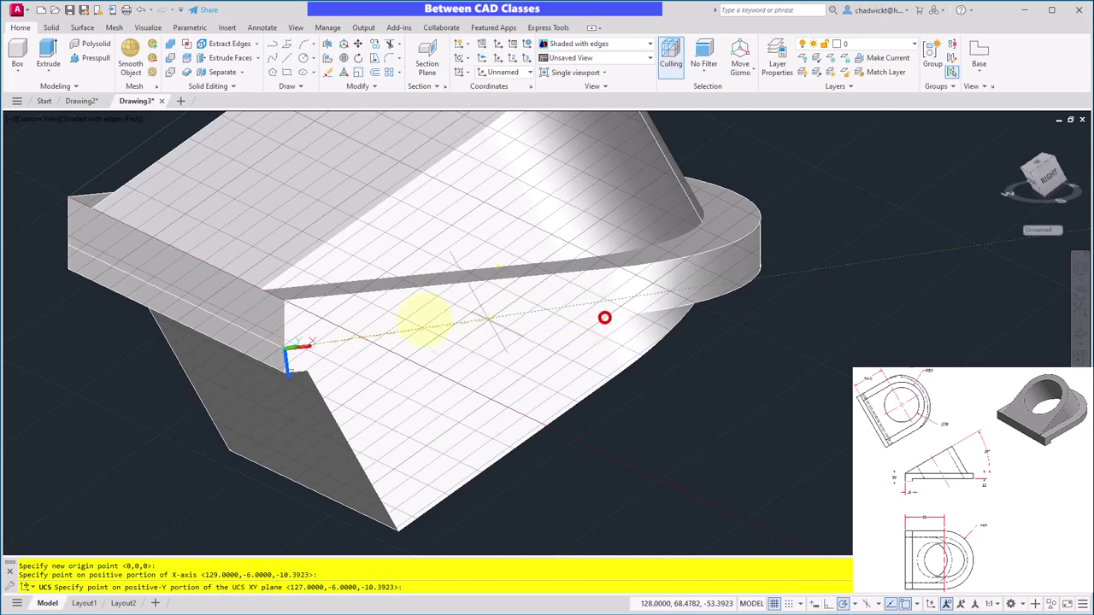
{"action": "left_click", "coordinate": [286, 301]}
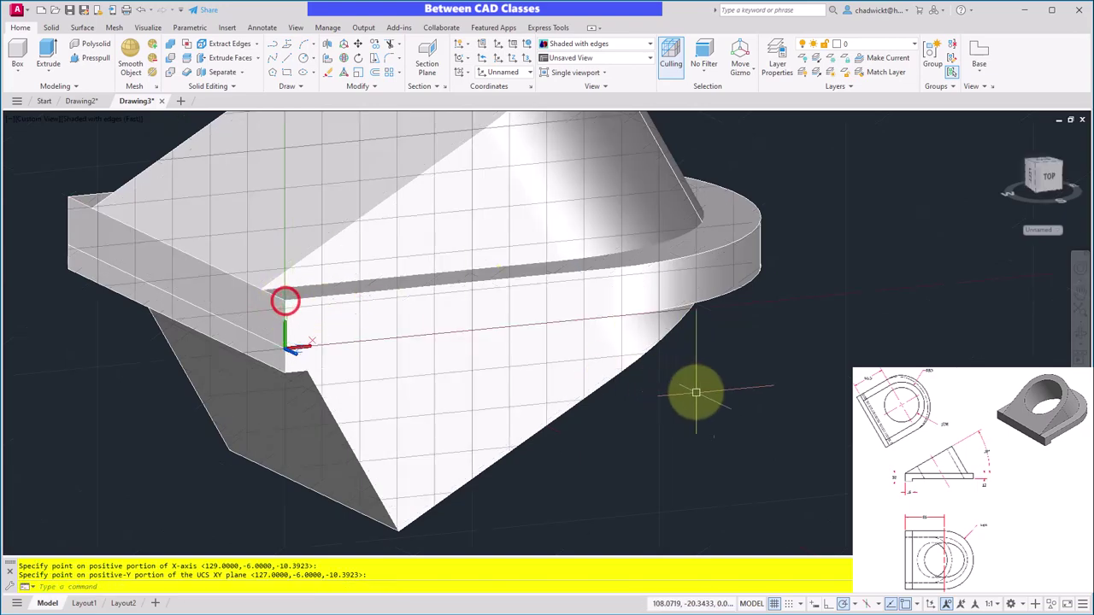
{"action": "middle_click_drag", "start_coordinate": [693, 391], "coordinate": [628, 372], "text": "shift"}
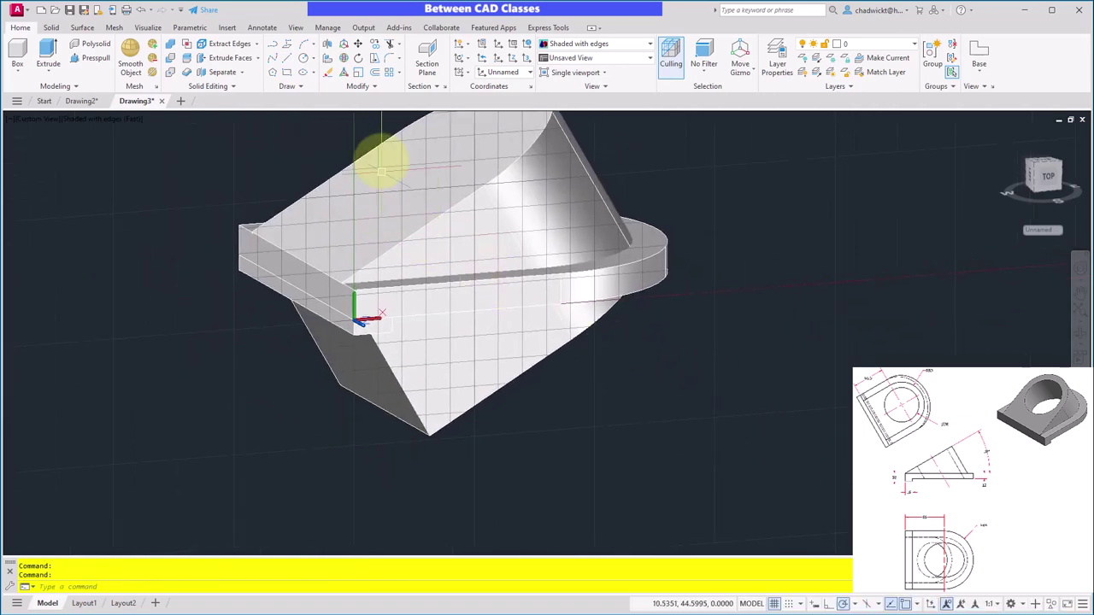
Step: Draw a rectangle from the new UCS origin to an opposite corner picked on screen
{"action": "left_click", "coordinate": [289, 72]}
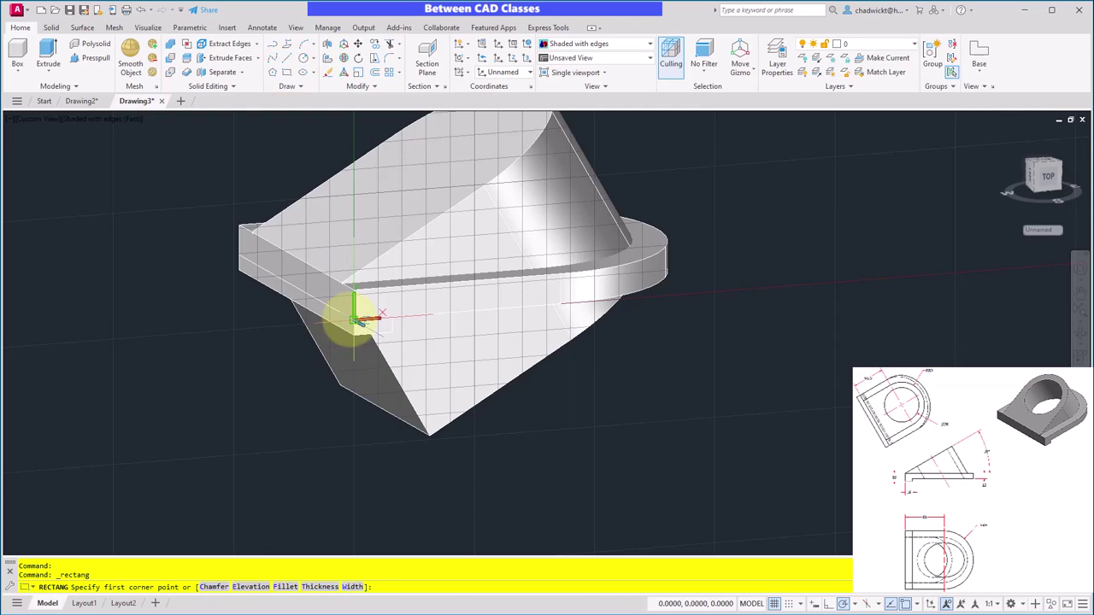
{"action": "left_click", "coordinate": [354, 321]}
{"action": "mouse_move", "coordinate": [691, 476]}
{"action": "middle_mouse_down", "text": "shift"}
{"action": "mouse_move", "coordinate": [704, 467]}
{"action": "mouse_move", "coordinate": [691, 456]}
{"action": "middle_mouse_up", "text": "shift"}
{"action": "left_click", "coordinate": [692, 456]}
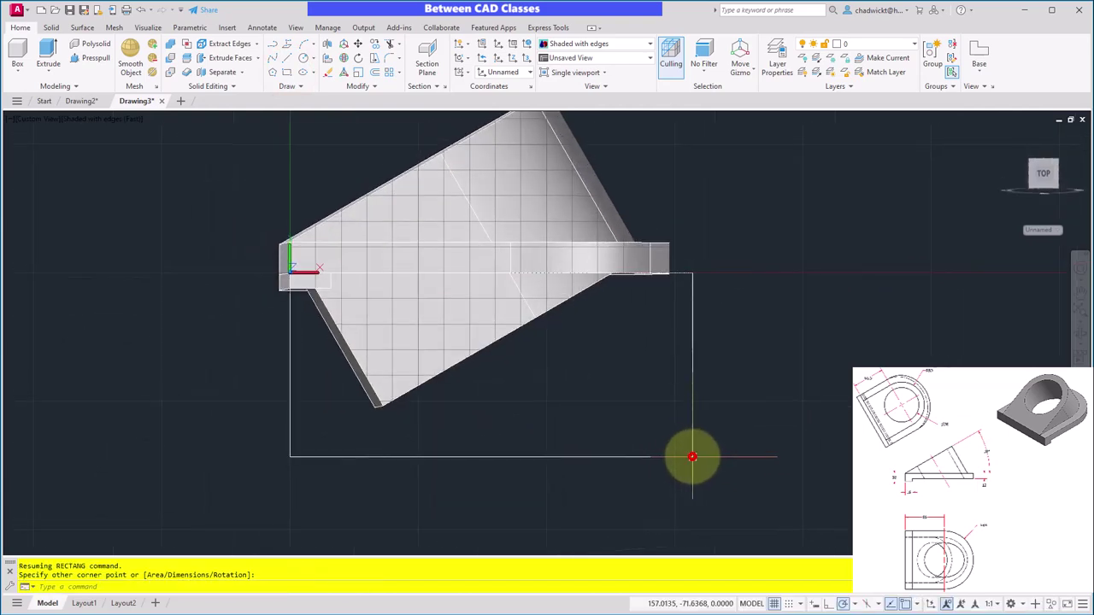
{"action": "middle_click_drag", "start_coordinate": [792, 449], "coordinate": [813, 447], "text": "shift"}
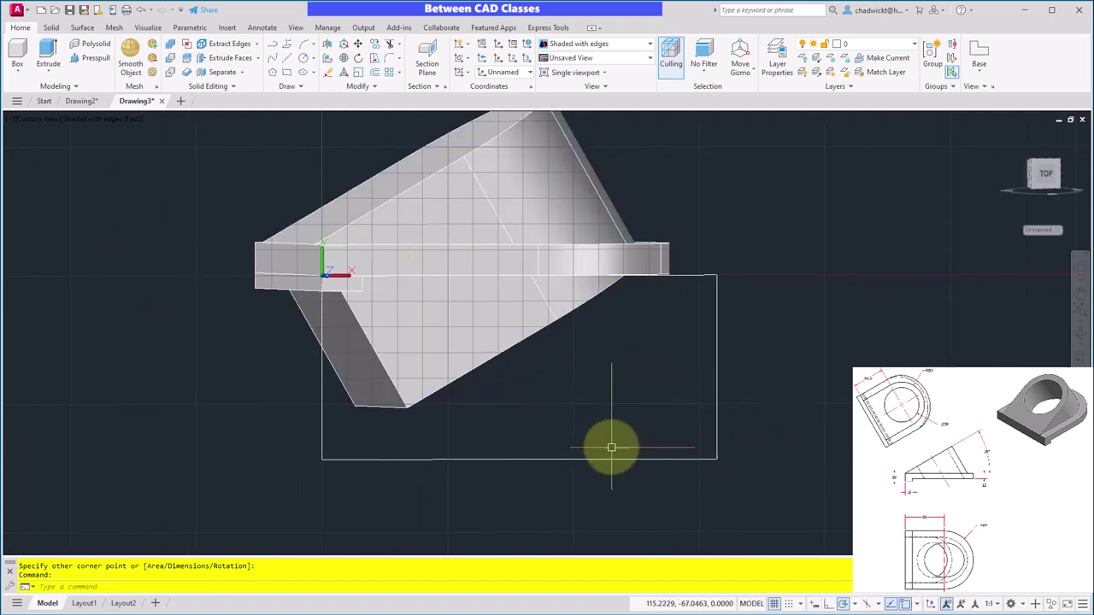
{"action": "middle_click_drag", "start_coordinate": [606, 425], "coordinate": [618, 430], "text": "shift"}
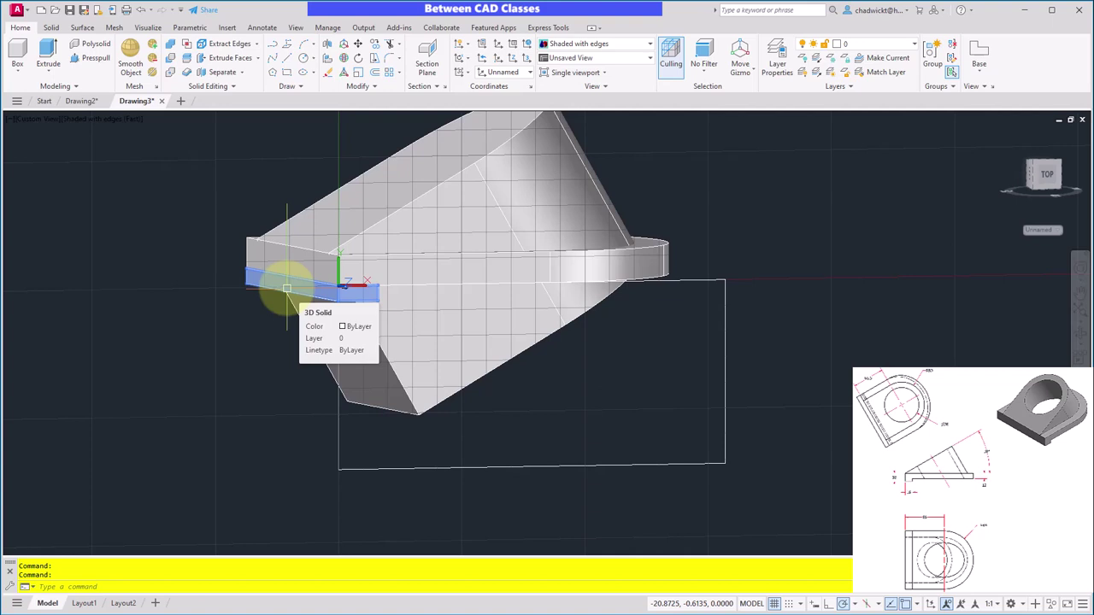
{"action": "middle_click_drag", "start_coordinate": [628, 381], "coordinate": [655, 405], "text": "shift"}
Step: Extrude the rectangle into a large box beneath the tilted arched slab
{"action": "left_click", "coordinate": [47, 64]}
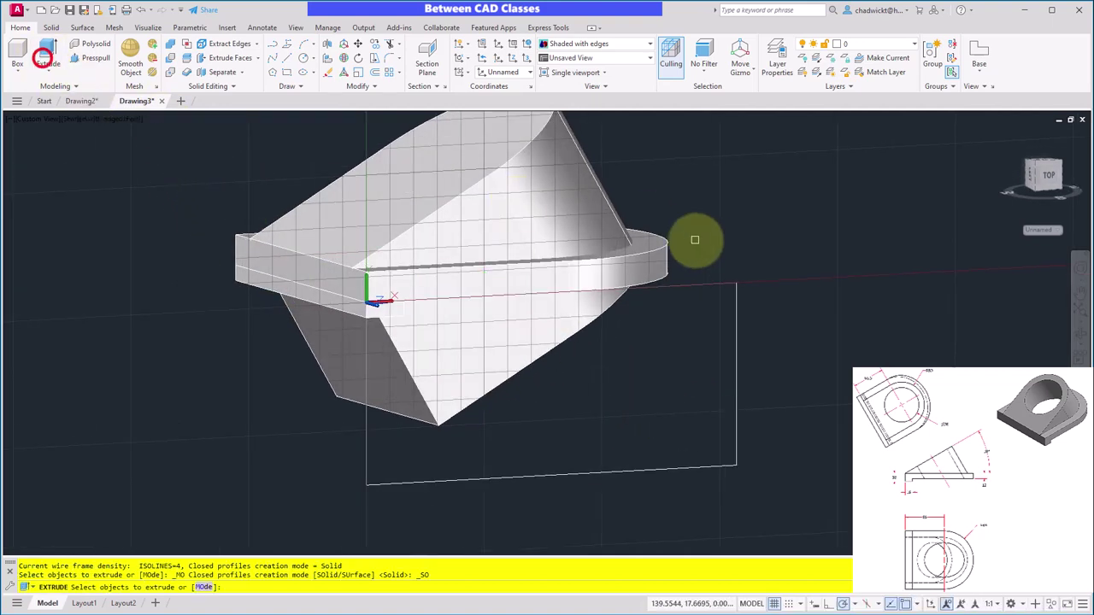
{"action": "left_click", "coordinate": [710, 281]}
{"action": "key", "text": "Return"}
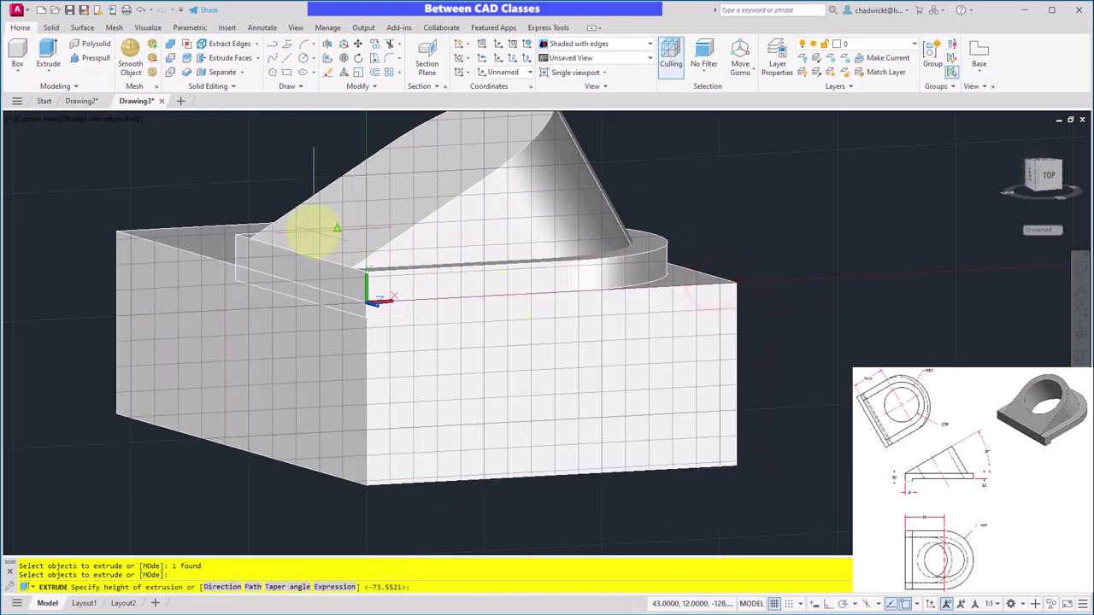
{"action": "left_click", "coordinate": [267, 201]}
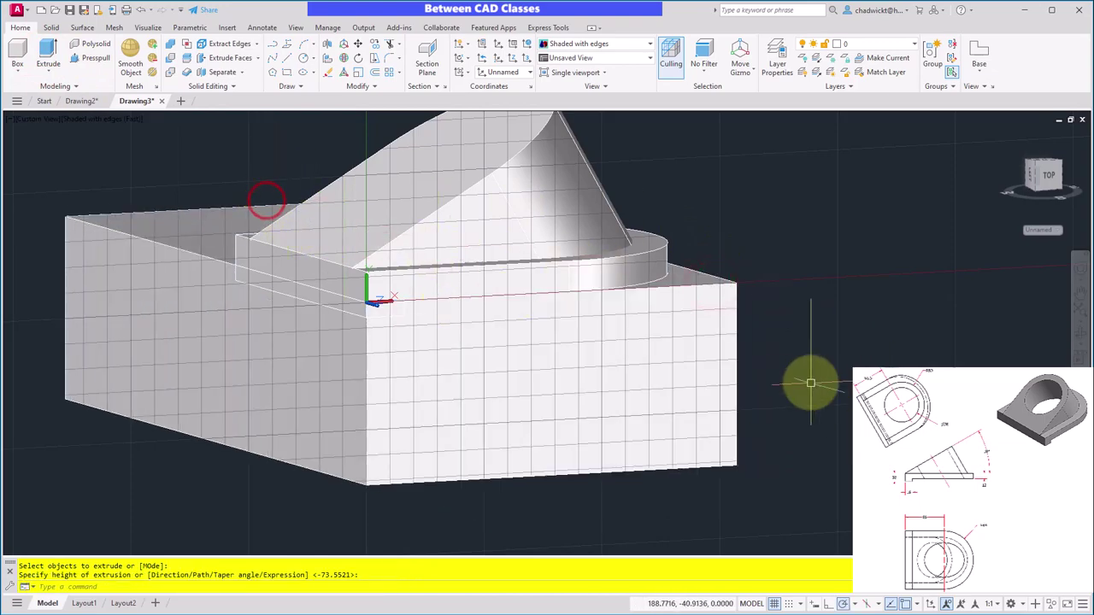
{"action": "middle_click_drag", "start_coordinate": [813, 378], "coordinate": [845, 396], "text": "shift"}
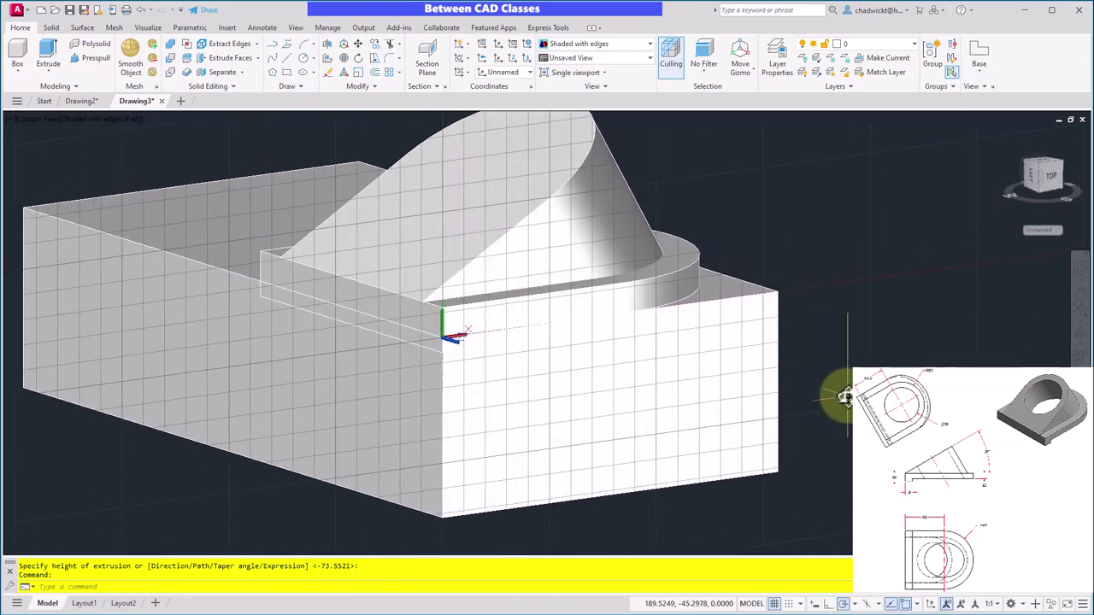
{"action": "middle_click_drag", "start_coordinate": [852, 322], "coordinate": [842, 346]}
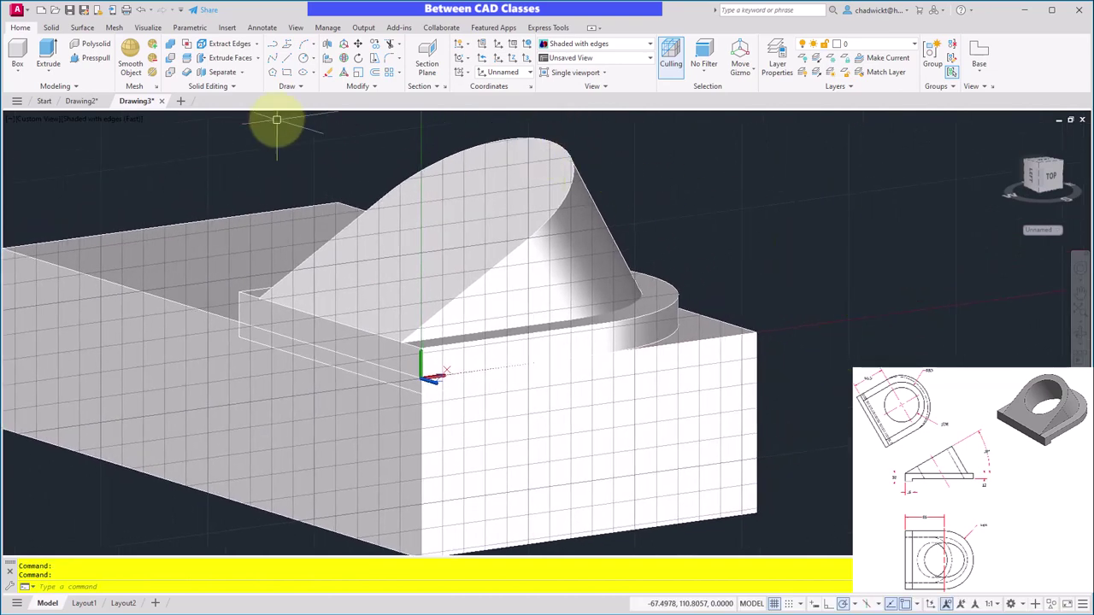
Step: Subtract the large box from the tilted arched slab, flattening the slab's underside
{"action": "left_click", "coordinate": [169, 54]}
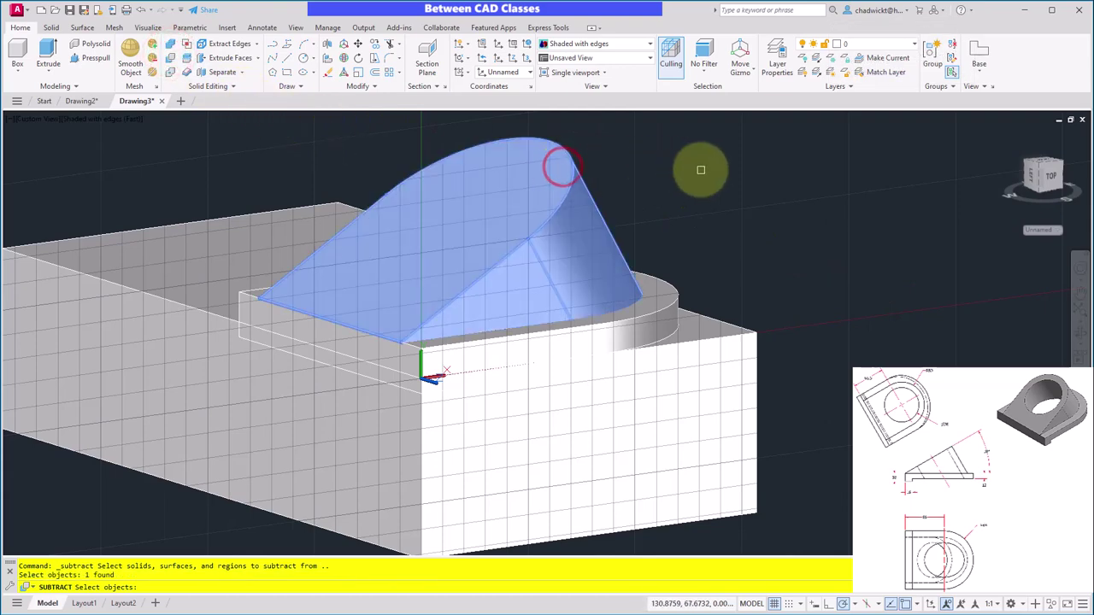
{"action": "key", "text": "Return"}
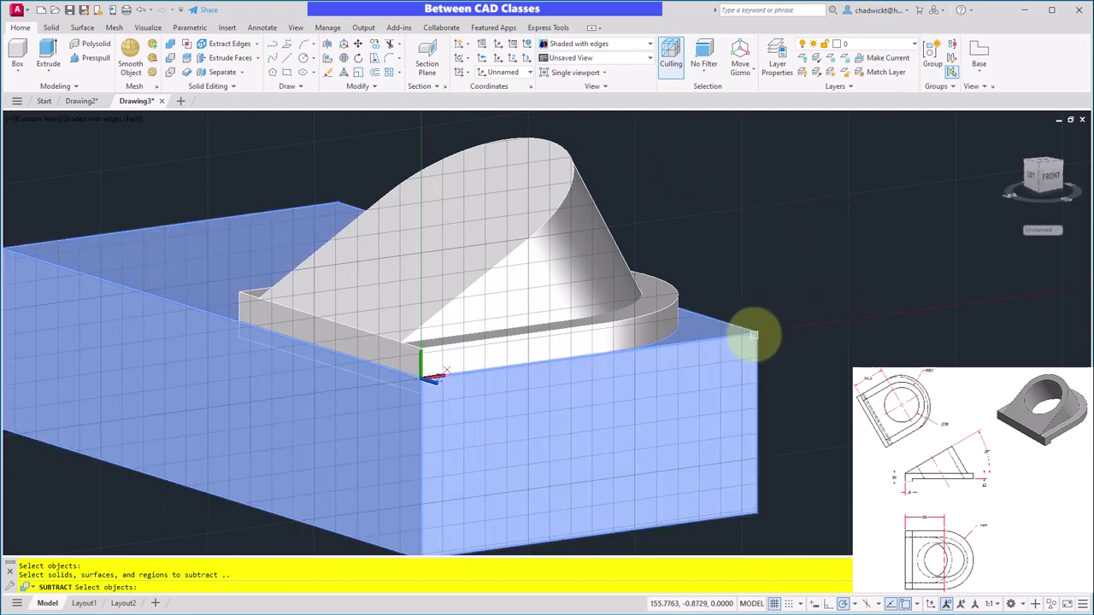
{"action": "left_click", "coordinate": [754, 335]}
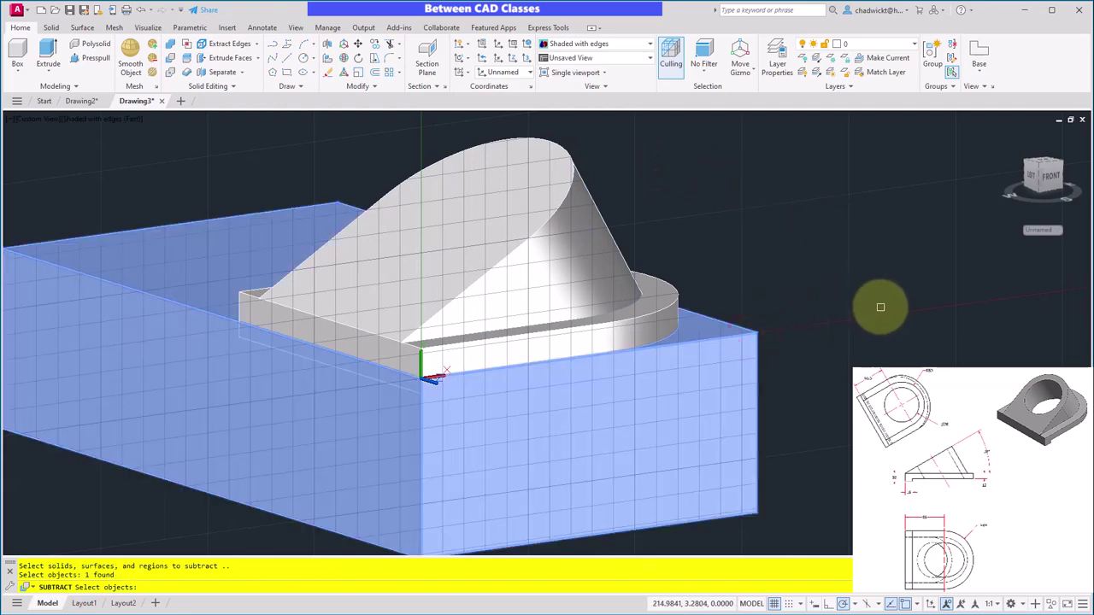
{"action": "key", "text": "Return"}
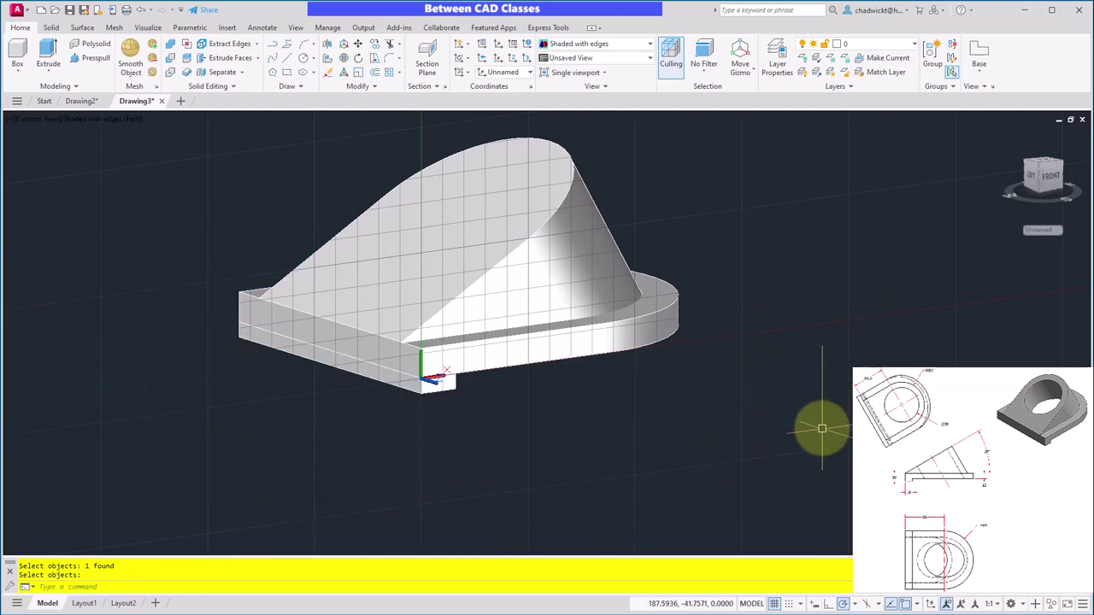
{"action": "middle_click_drag", "start_coordinate": [820, 425], "coordinate": [799, 384], "text": "shift"}
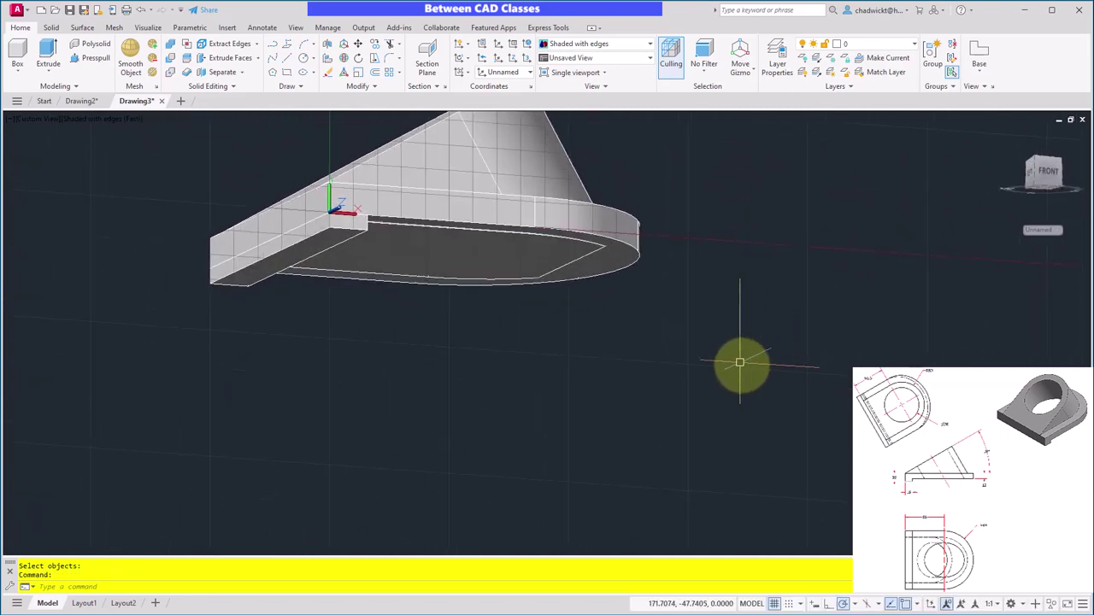
Step: Union the sloped slab, D-shaped base plate and front strip into a single solid
{"action": "middle_click_drag", "start_coordinate": [735, 365], "coordinate": [772, 429], "text": "shift"}
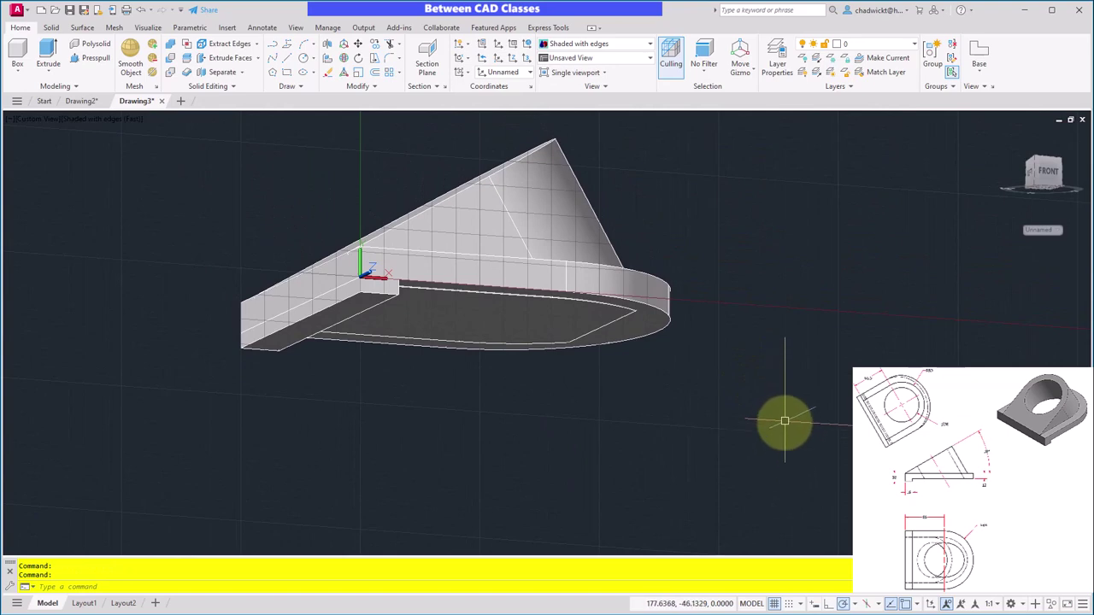
{"action": "left_click", "coordinate": [171, 44]}
{"action": "left_click", "coordinate": [815, 192]}
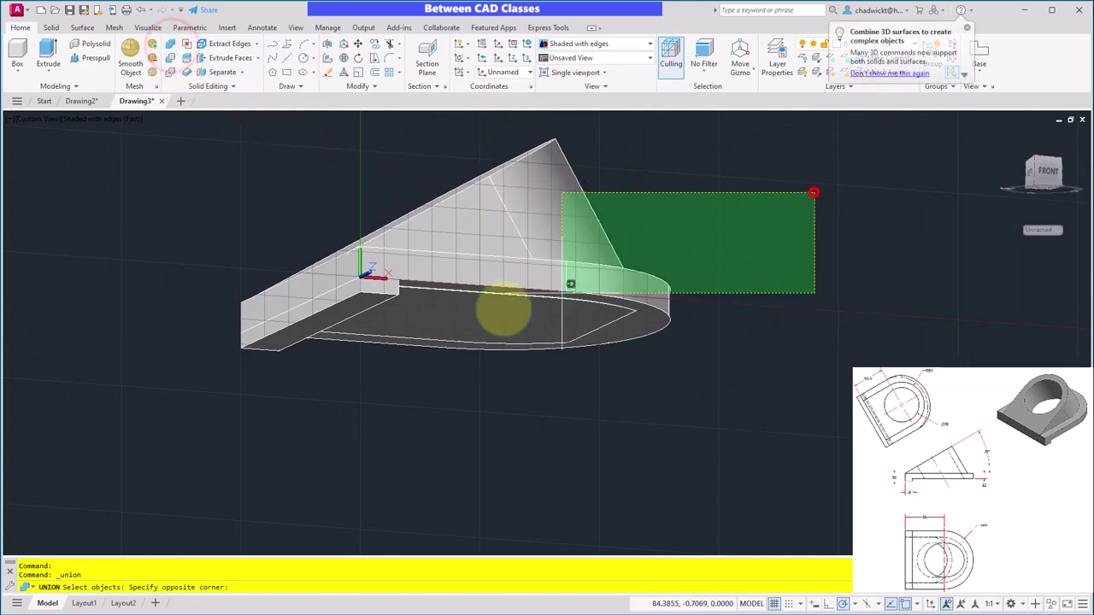
{"action": "left_click", "coordinate": [169, 427]}
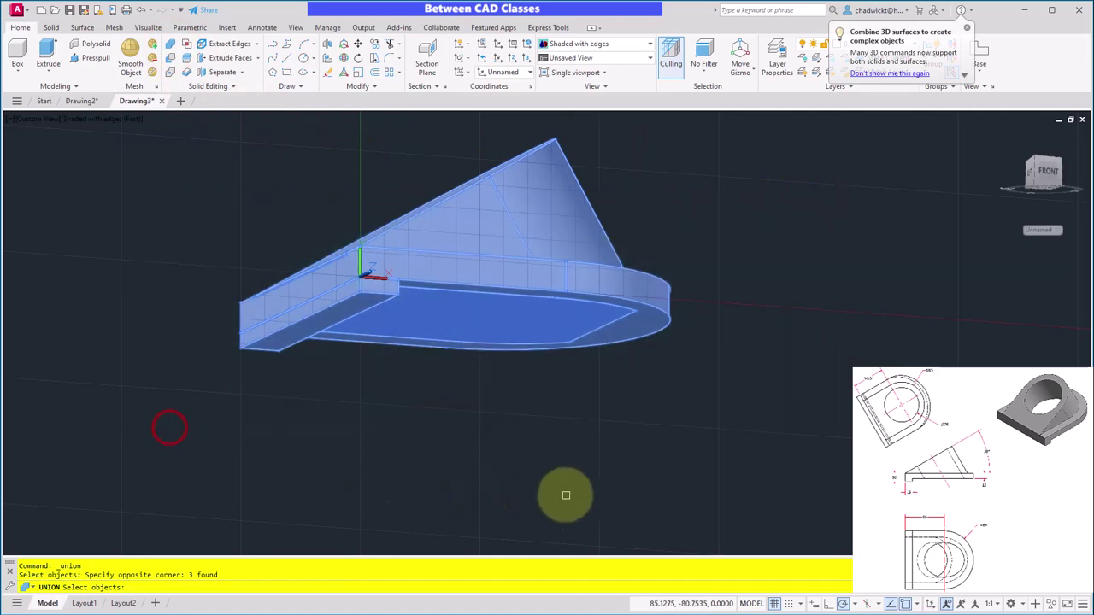
{"action": "key", "text": "Return"}
{"action": "middle_click_drag", "start_coordinate": [608, 310], "coordinate": [615, 379], "text": "shift"}
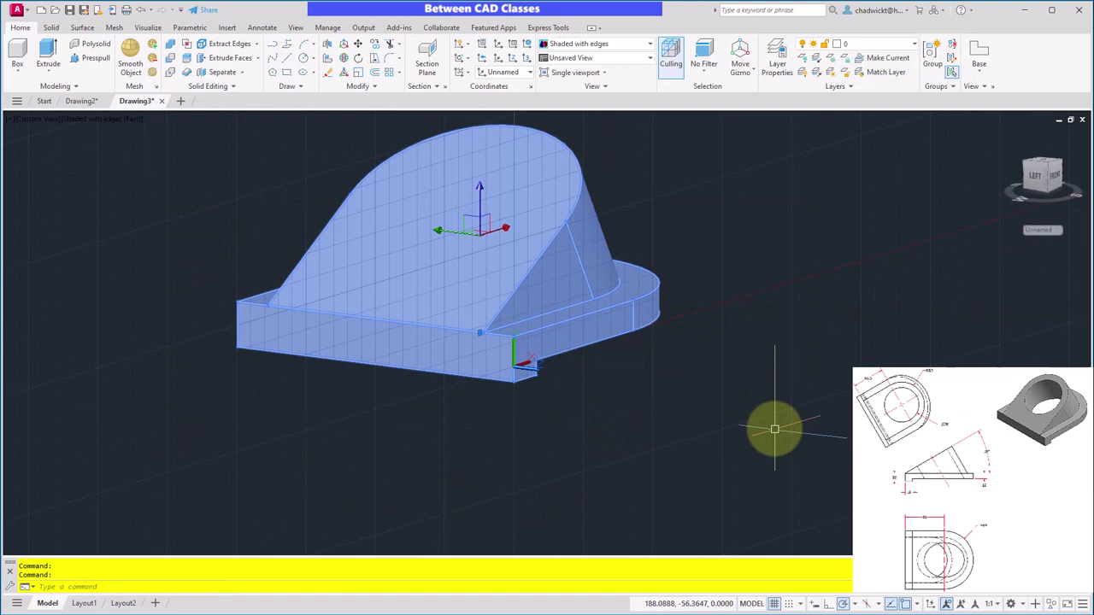
{"action": "middle_click_drag", "start_coordinate": [772, 439], "coordinate": [741, 467], "text": "shift"}
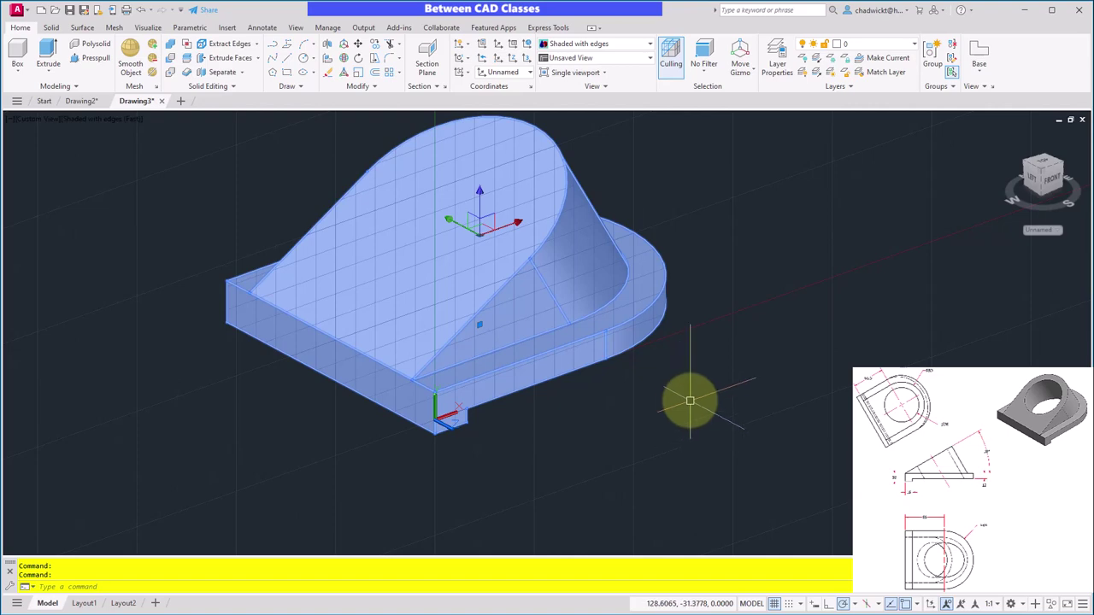
{"action": "middle_click_drag", "start_coordinate": [685, 406], "coordinate": [701, 430]}
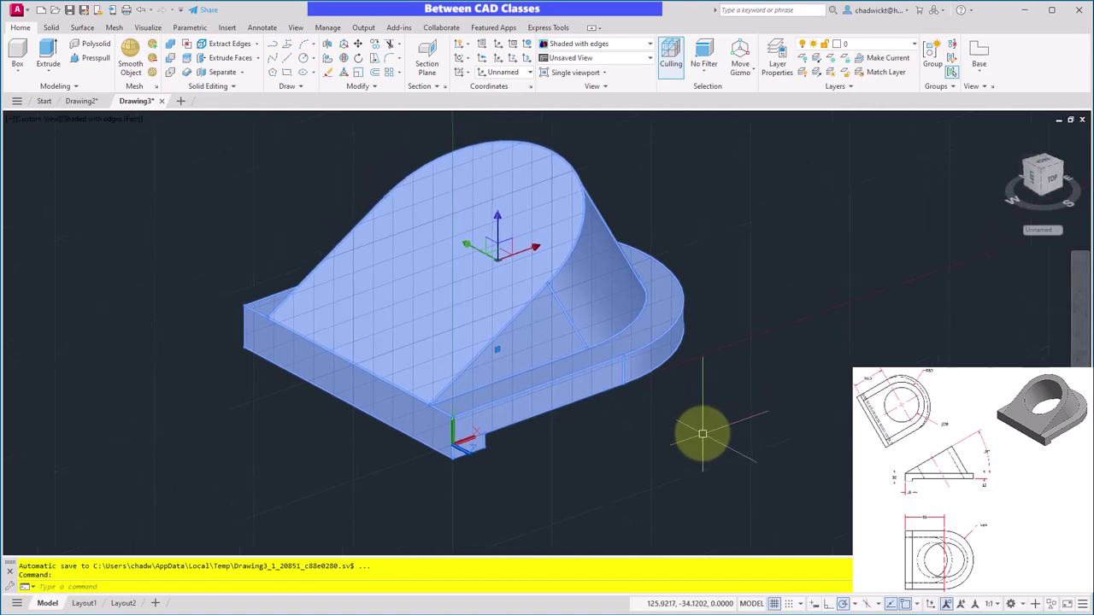
Step: Switch the UCS back to World and enable Dynamic UCS in the status bar
{"action": "left_click", "coordinate": [527, 44]}
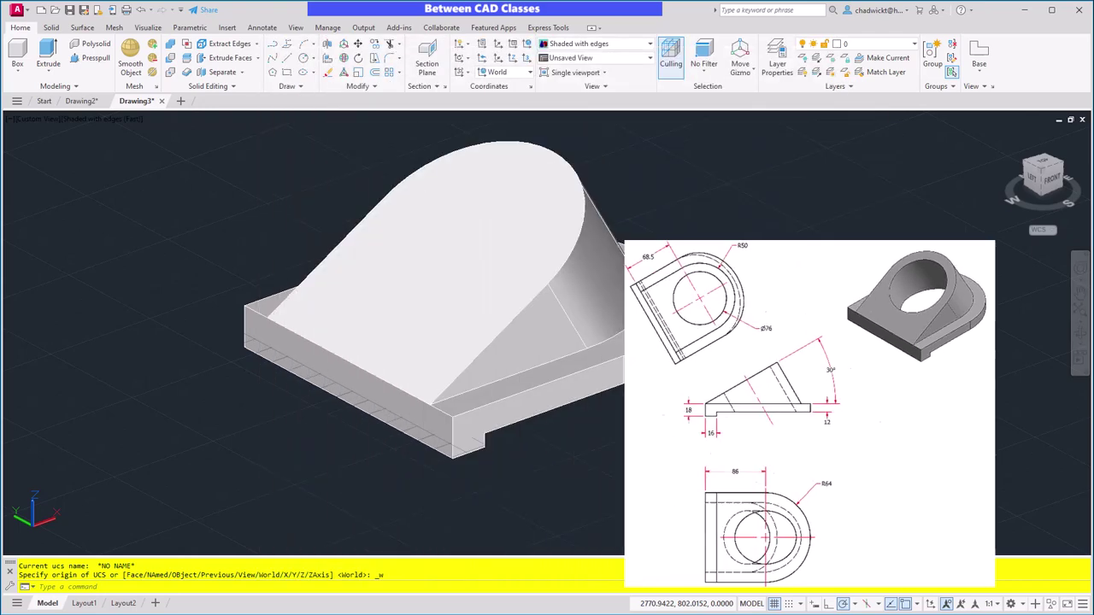
{"action": "left_click", "coordinate": [931, 603]}
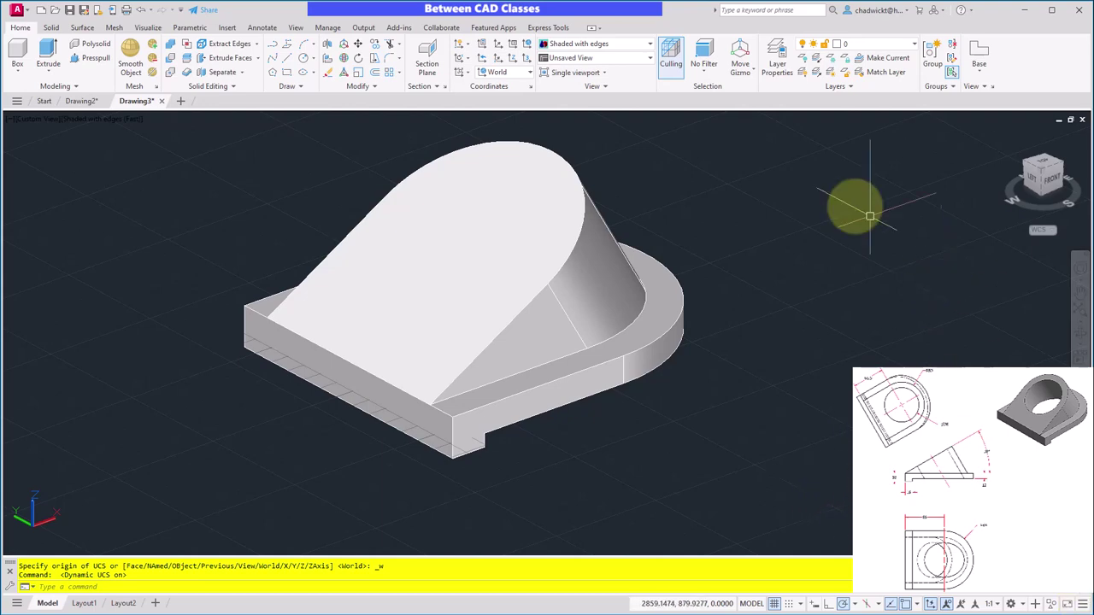
Step: Draw a 76 mm diameter circle centred on the sloped boss face
{"action": "left_click", "coordinate": [303, 58]}
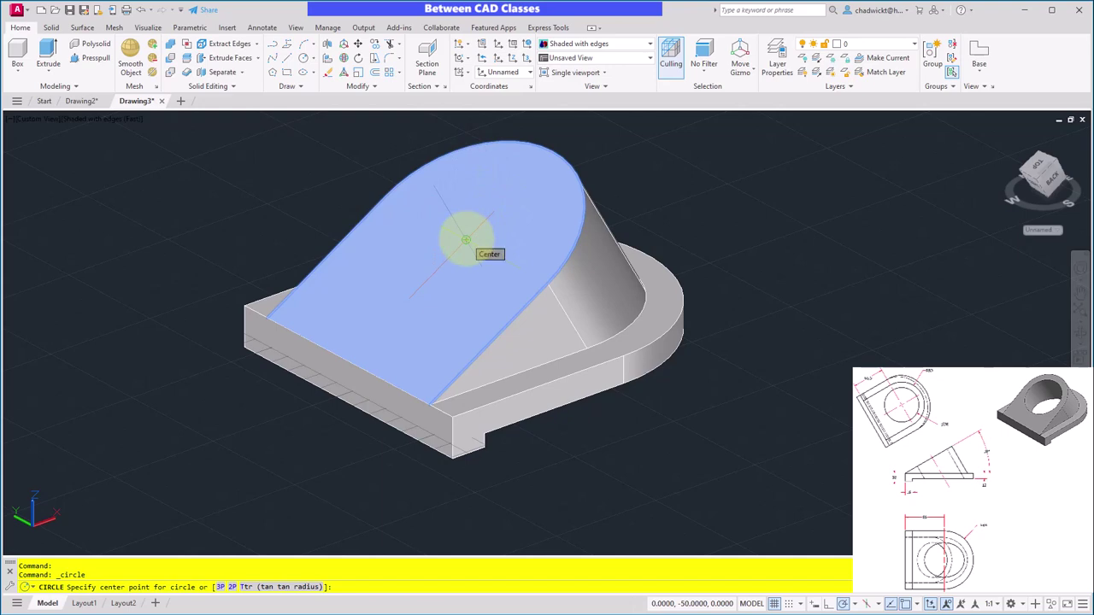
{"action": "left_click", "coordinate": [466, 239]}
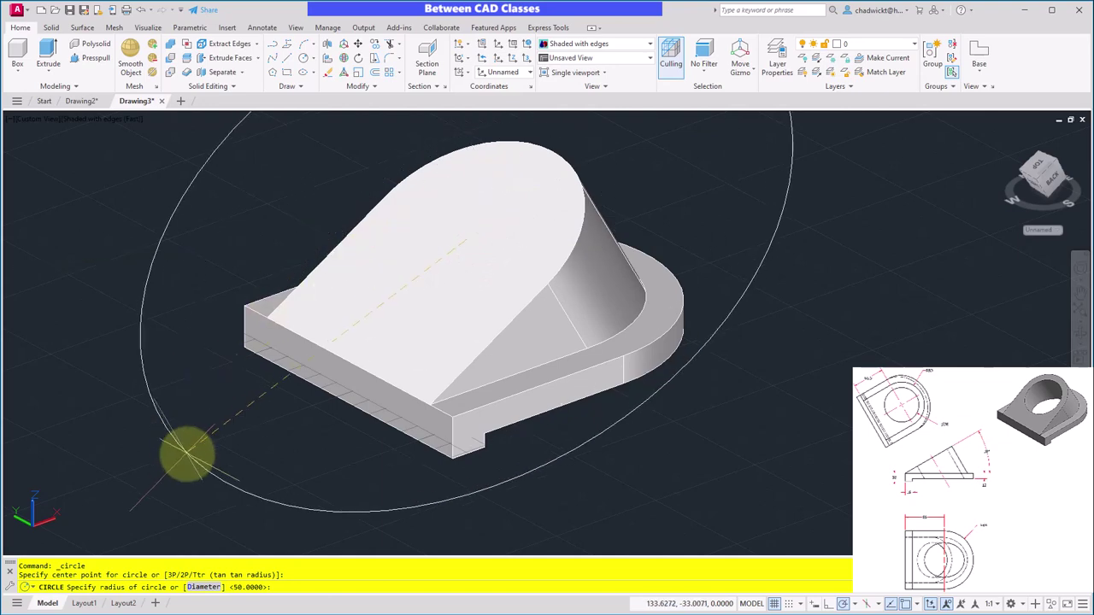
{"action": "left_click", "coordinate": [202, 589]}
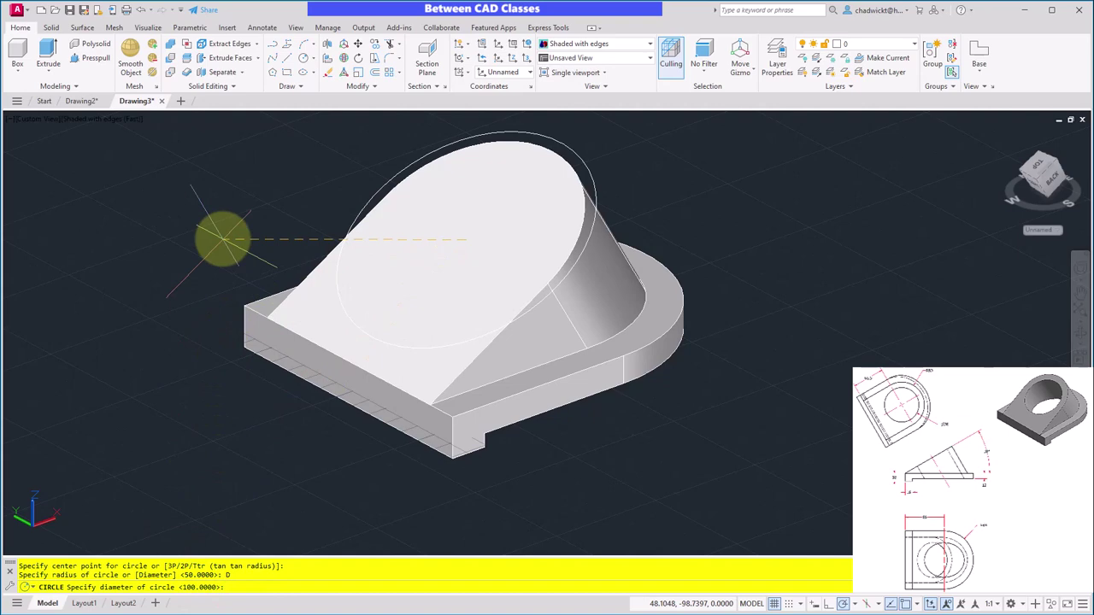
{"action": "type", "text": "76"}
{"action": "key", "text": "Return"}
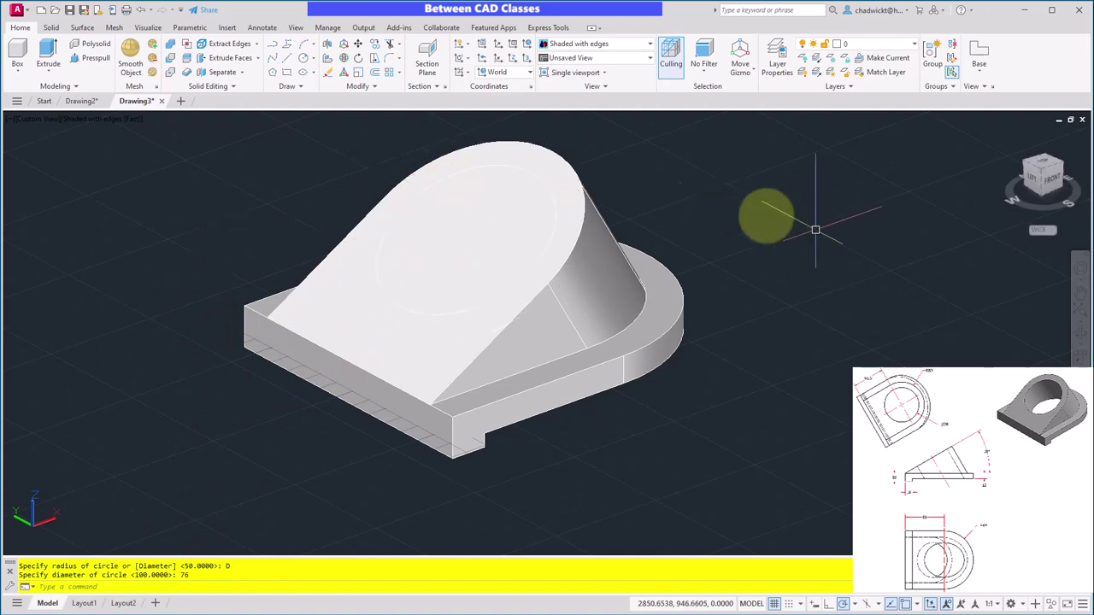
Step: Extrude the circle into a cylinder running through the part
{"action": "left_click", "coordinate": [47, 58]}
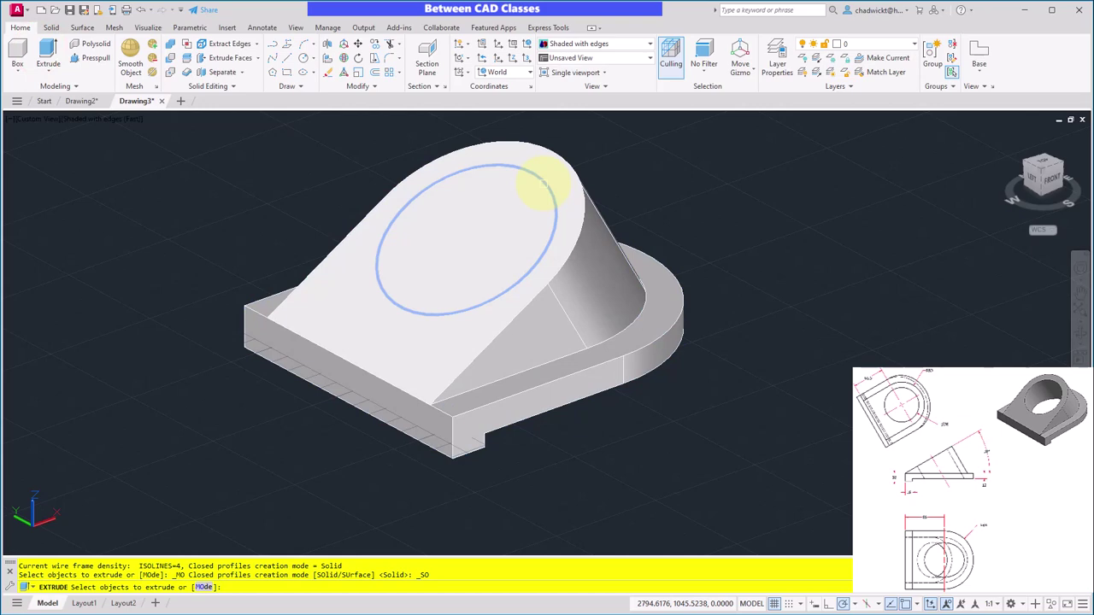
{"action": "left_click", "coordinate": [543, 183]}
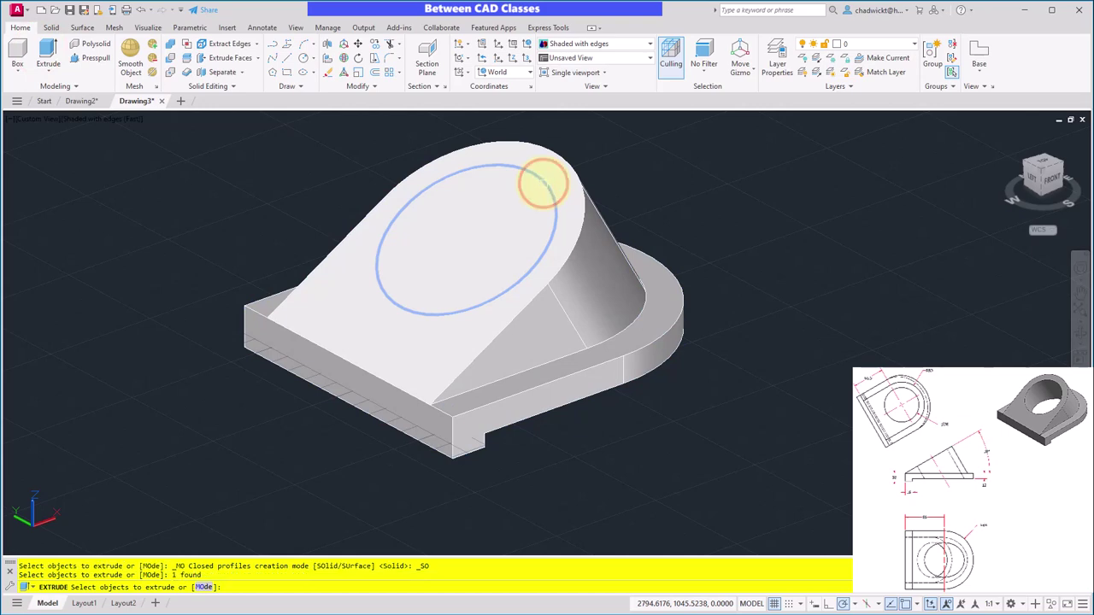
{"action": "key", "text": "Return"}
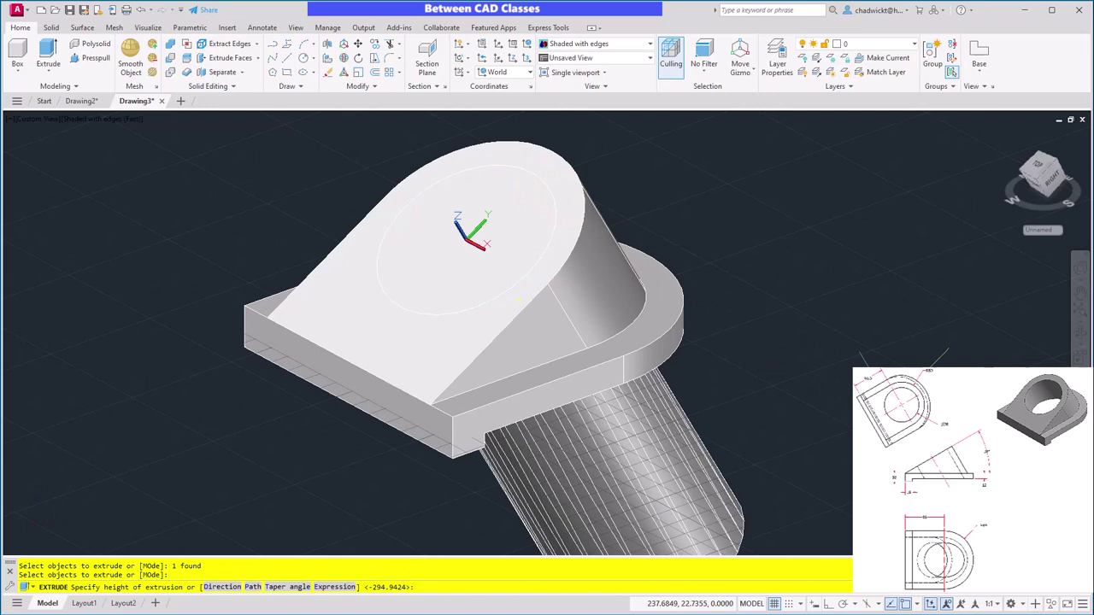
{"action": "left_click", "coordinate": [806, 295]}
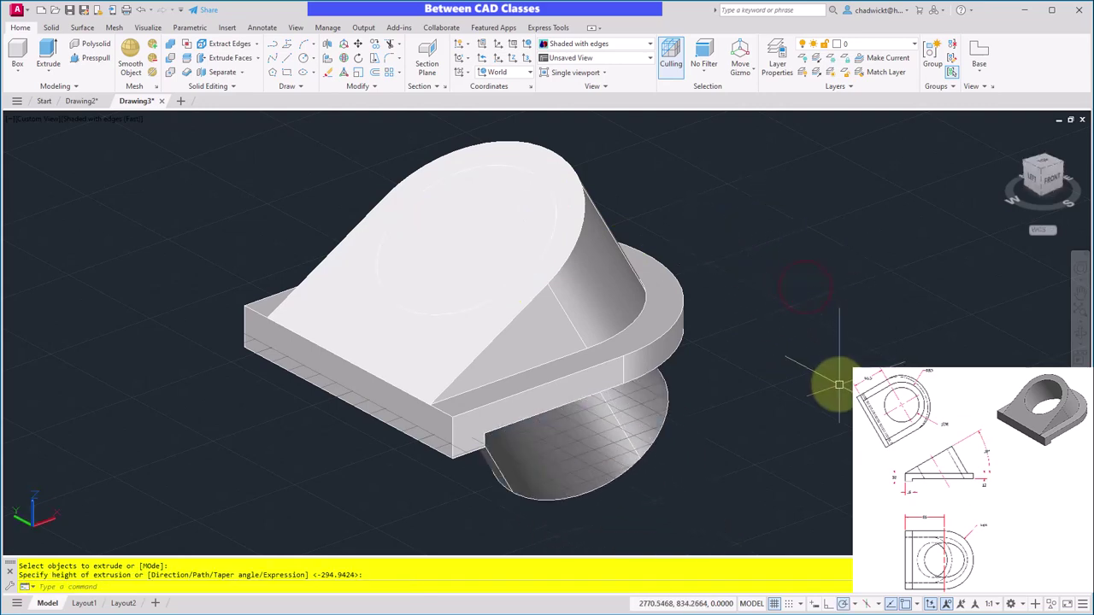
{"action": "key", "text": "Escape"}
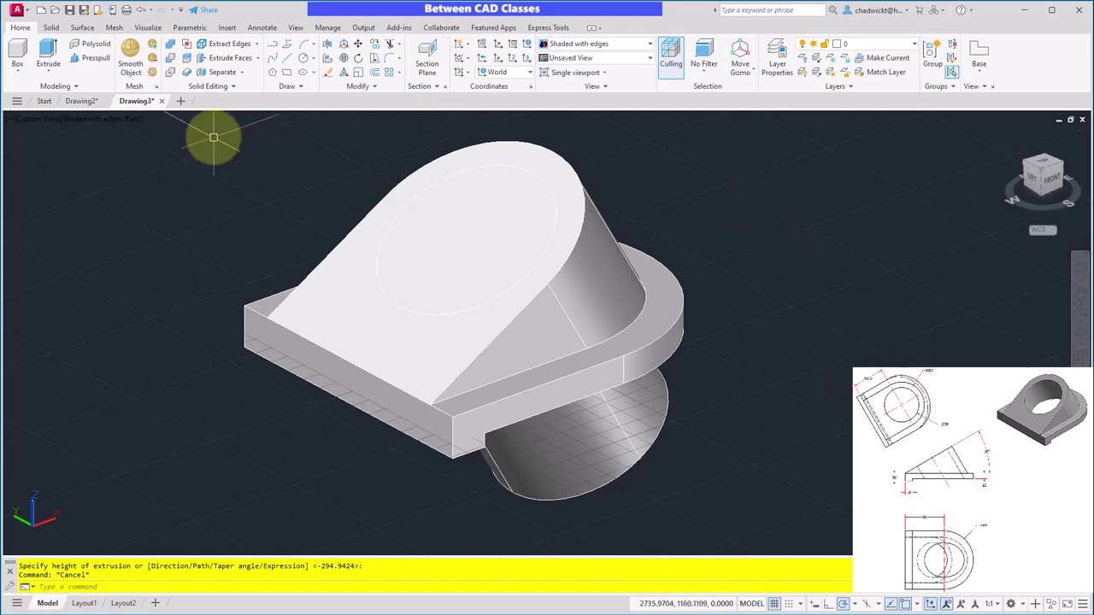
Step: Subtract the cylinder from the main solid to bore the 76 mm hole through the boss
{"action": "left_click", "coordinate": [170, 57]}
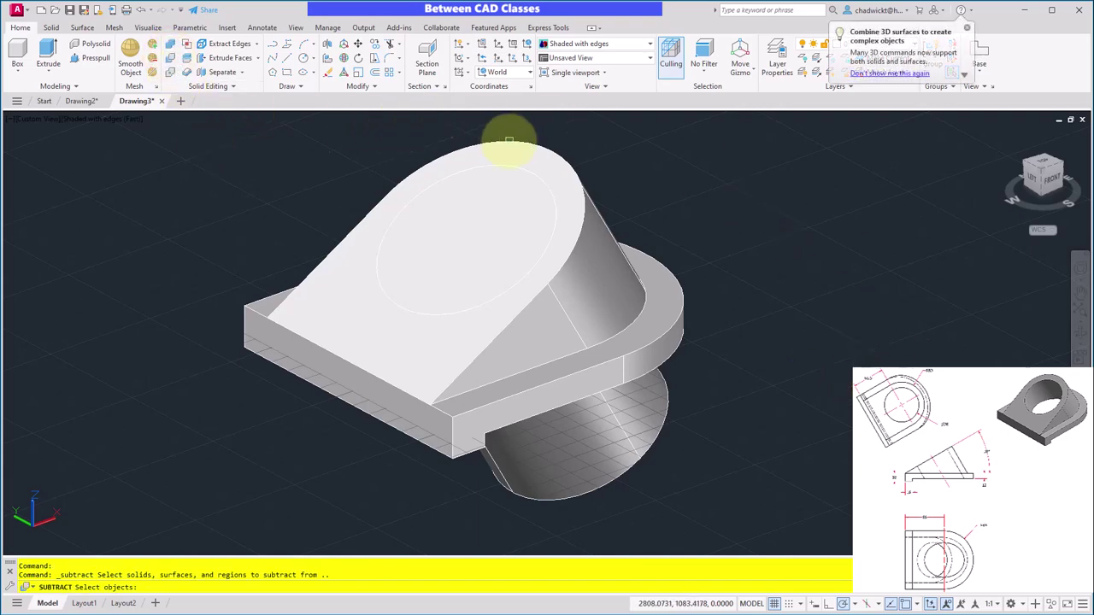
{"action": "left_click", "coordinate": [510, 143]}
{"action": "key", "text": "Return"}
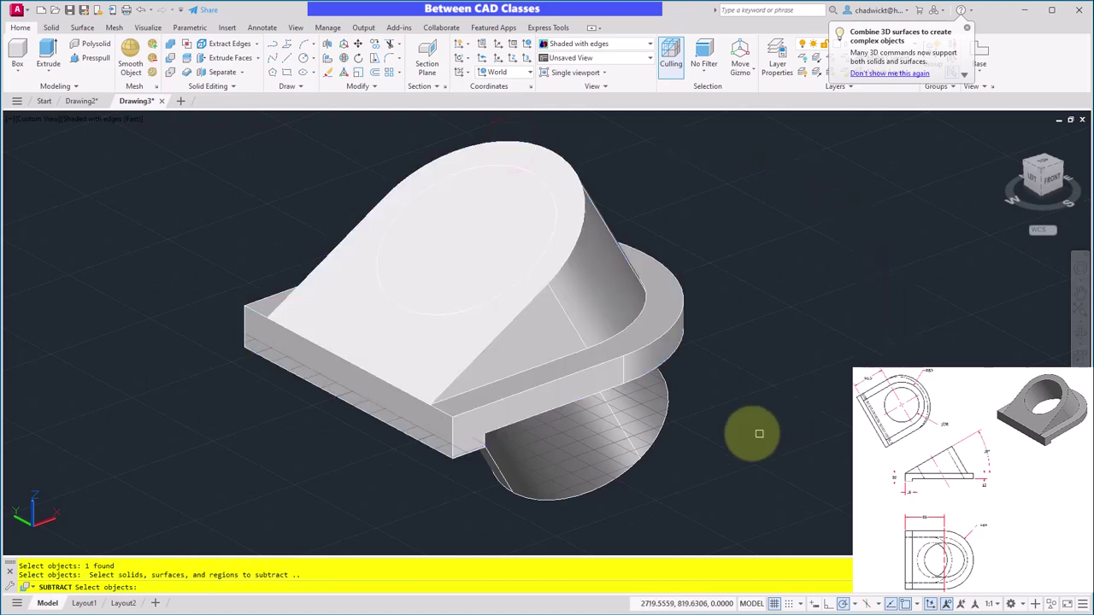
{"action": "left_click", "coordinate": [621, 428]}
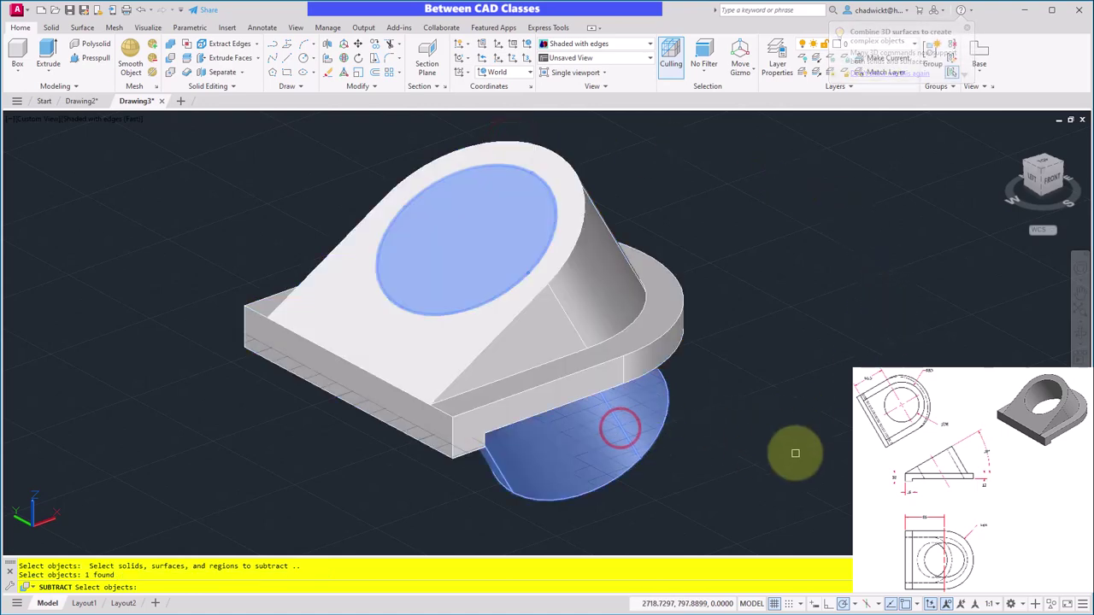
{"action": "key", "text": "Return"}
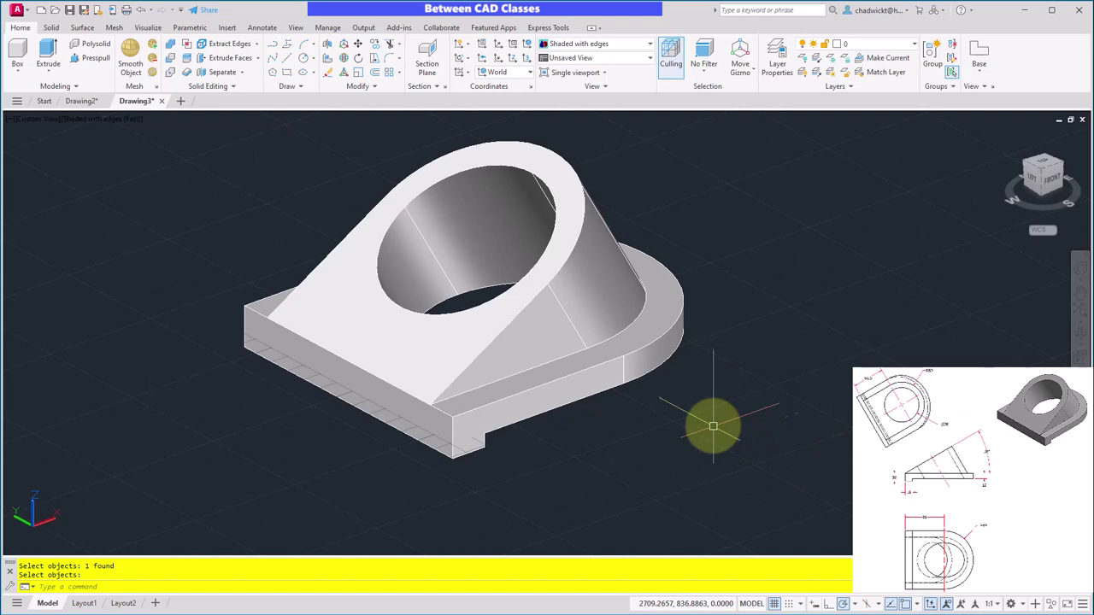
{"action": "mouse_move", "coordinate": [525, 466]}
{"action": "middle_mouse_down", "text": "shift"}
{"action": "mouse_move", "coordinate": [620, 457]}
{"action": "mouse_move", "coordinate": [655, 488]}
{"action": "mouse_move", "coordinate": [598, 505]}
{"action": "mouse_move", "coordinate": [496, 502]}
{"action": "mouse_move", "coordinate": [368, 473]}
{"action": "mouse_move", "coordinate": [291, 415]}
{"action": "mouse_move", "coordinate": [293, 396]}
{"action": "mouse_move", "coordinate": [485, 400]}
{"action": "mouse_move", "coordinate": [540, 476]}
{"action": "middle_mouse_up", "text": "shift"}
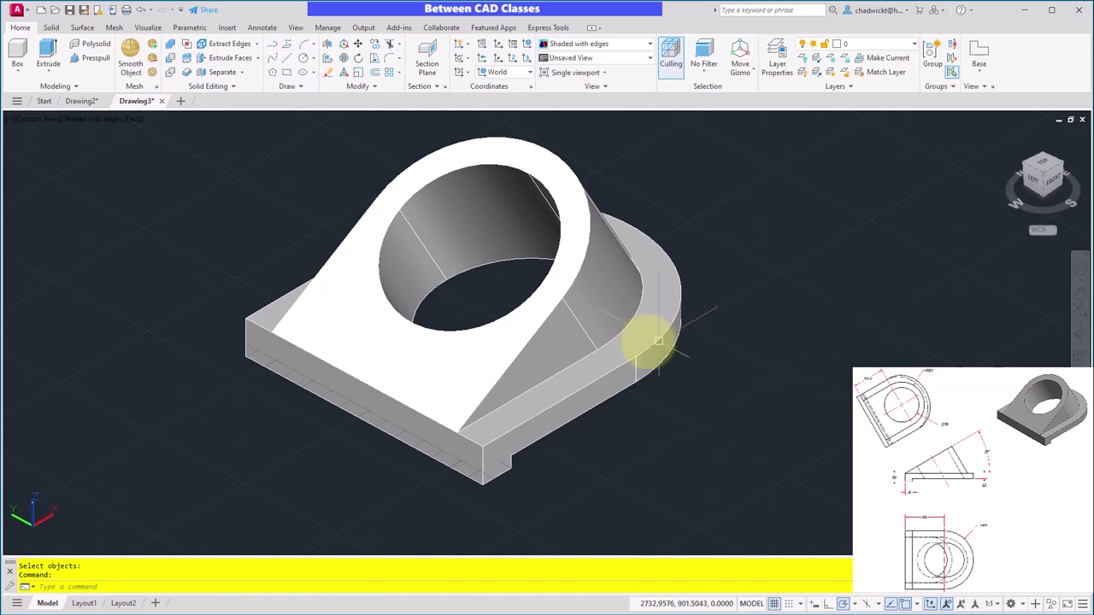
{"action": "left_click", "coordinate": [494, 407]}
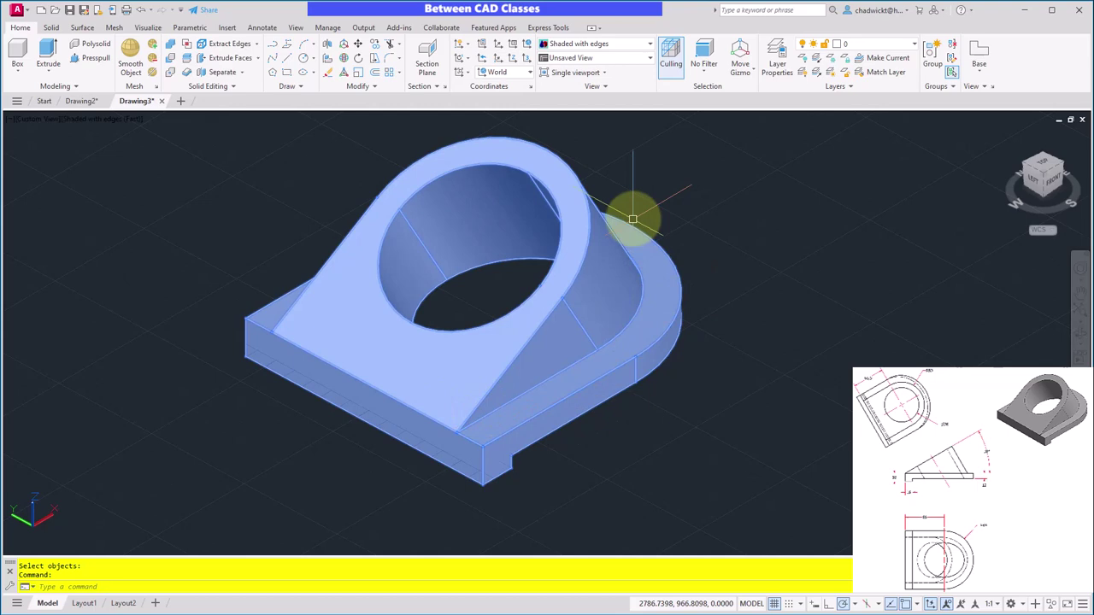